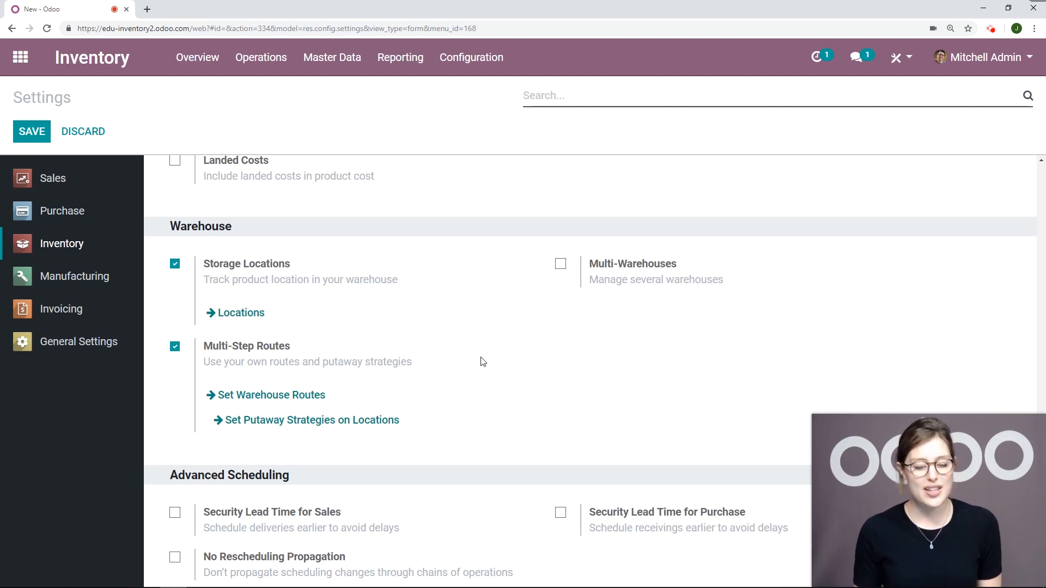
- Open the WH/Stock location record from the list of internal locations
left_click(336, 423)
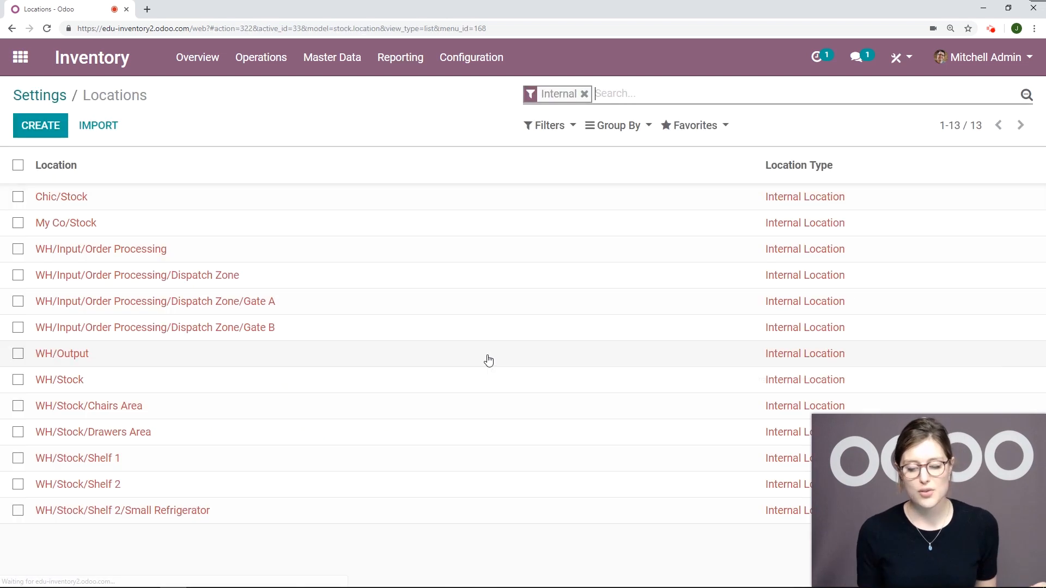
left_click(476, 66)
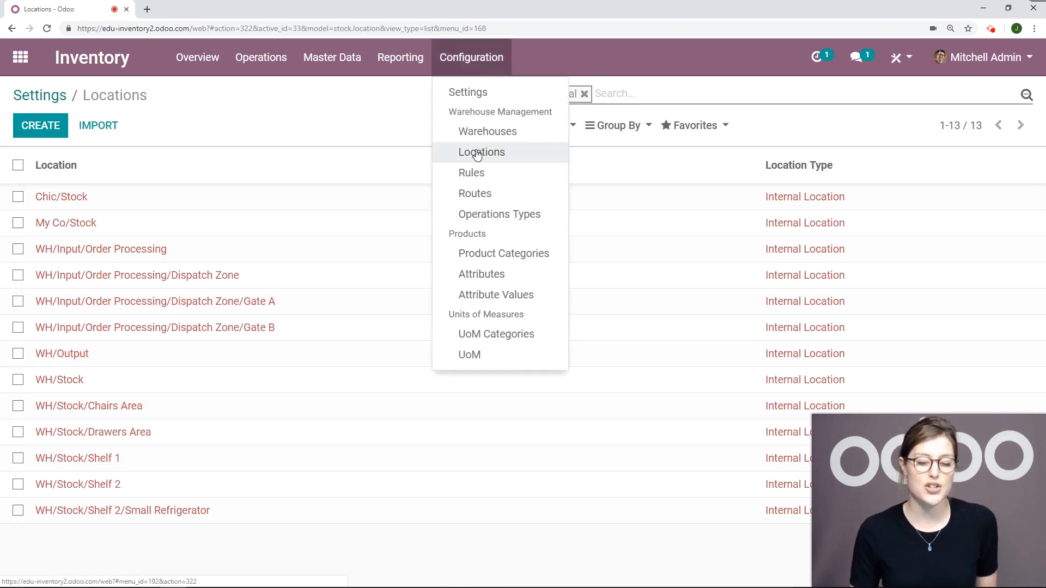
left_click(351, 120)
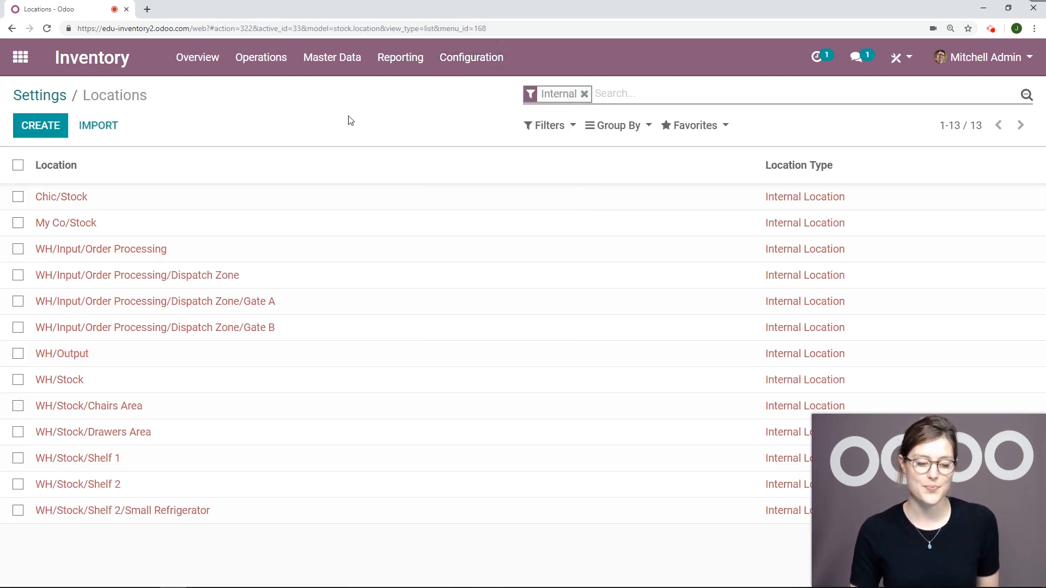
left_click(68, 383)
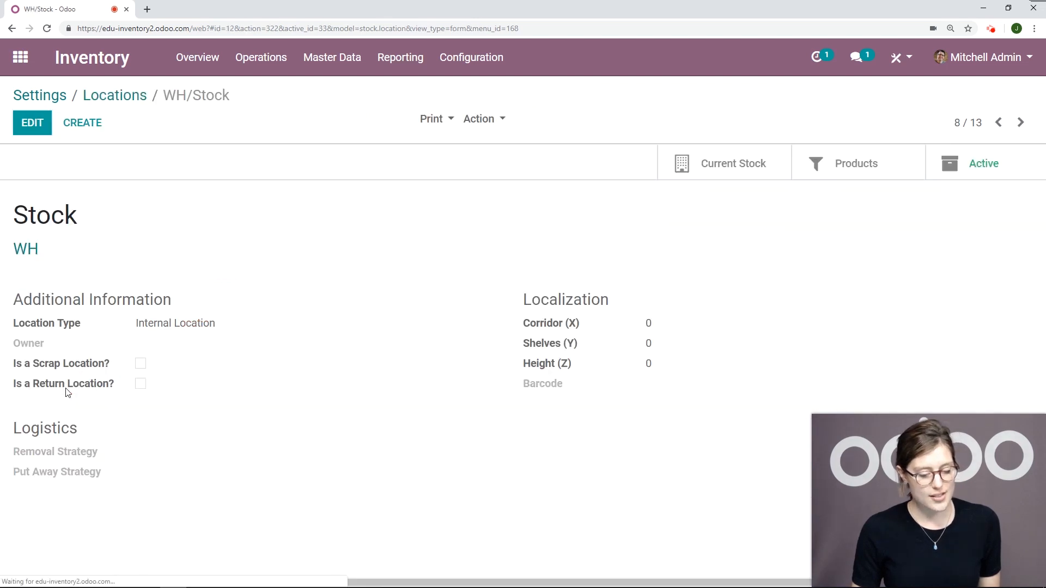
- Set the Stock location's removal strategy to First In First Out (FIFO) and save the location
left_click(41, 130)
scroll(327, 229, "down", 1)
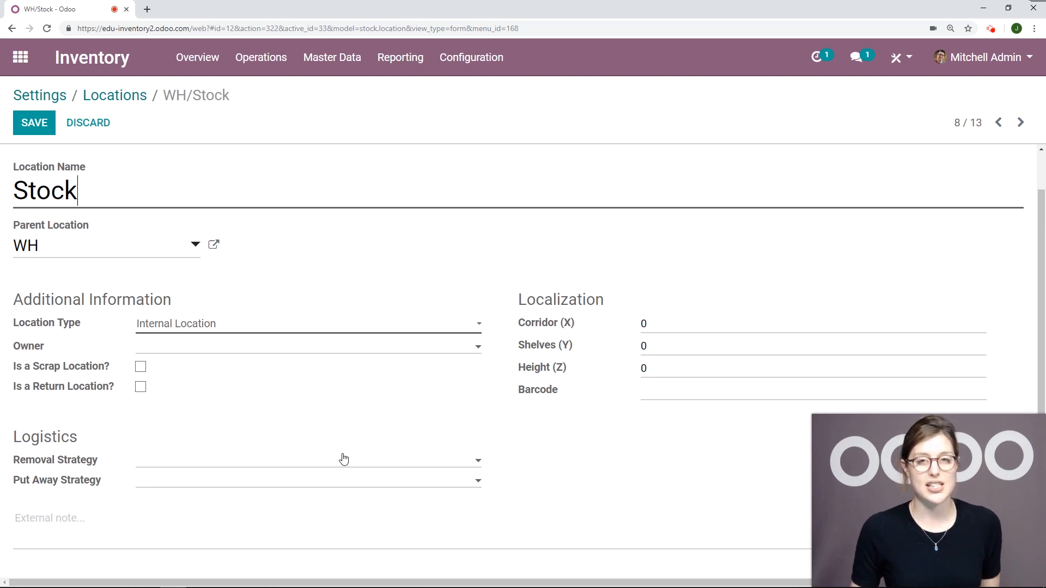
left_click(201, 463)
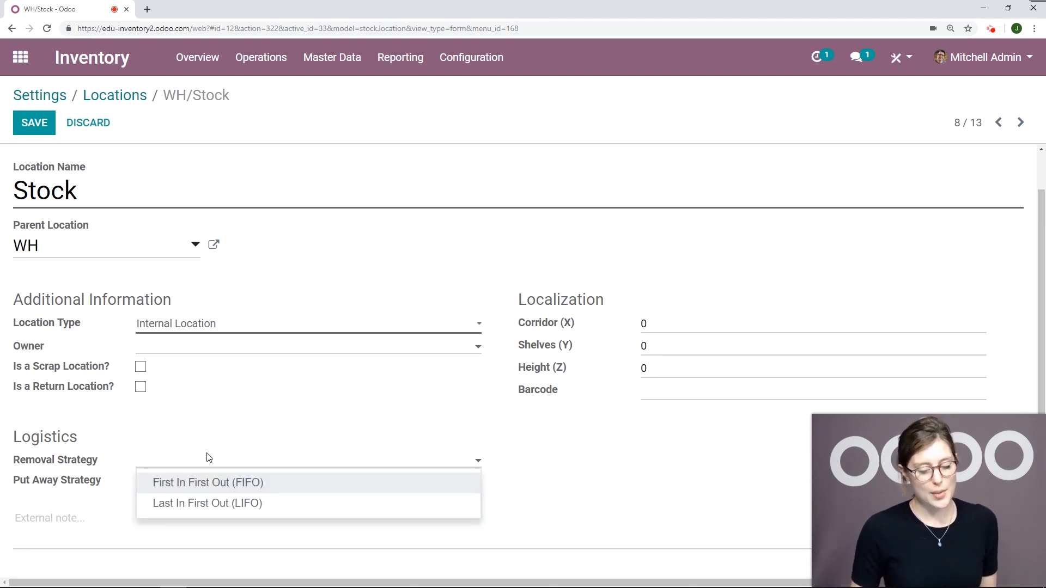
left_click(202, 483)
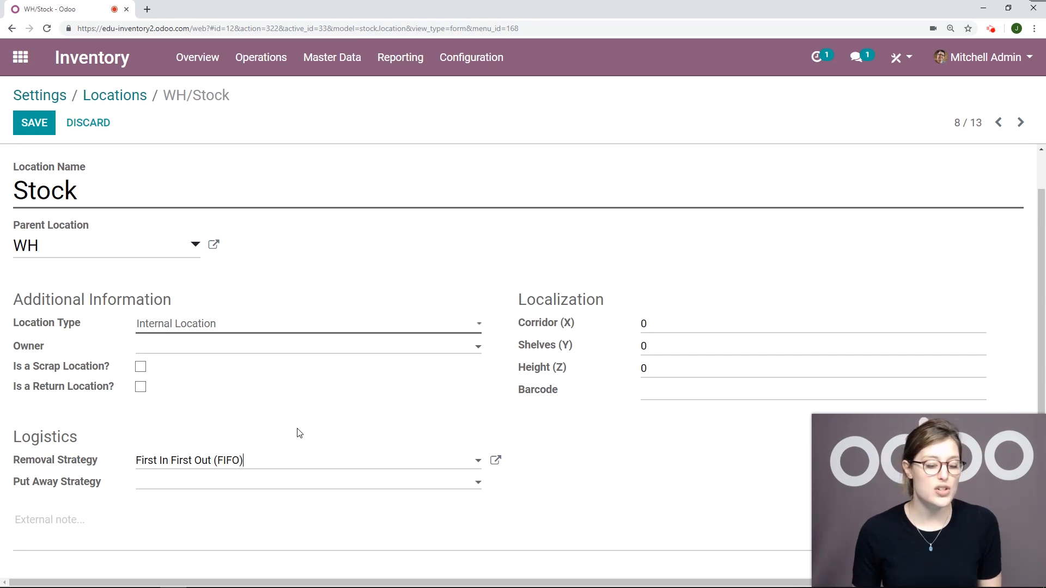
left_click(289, 462)
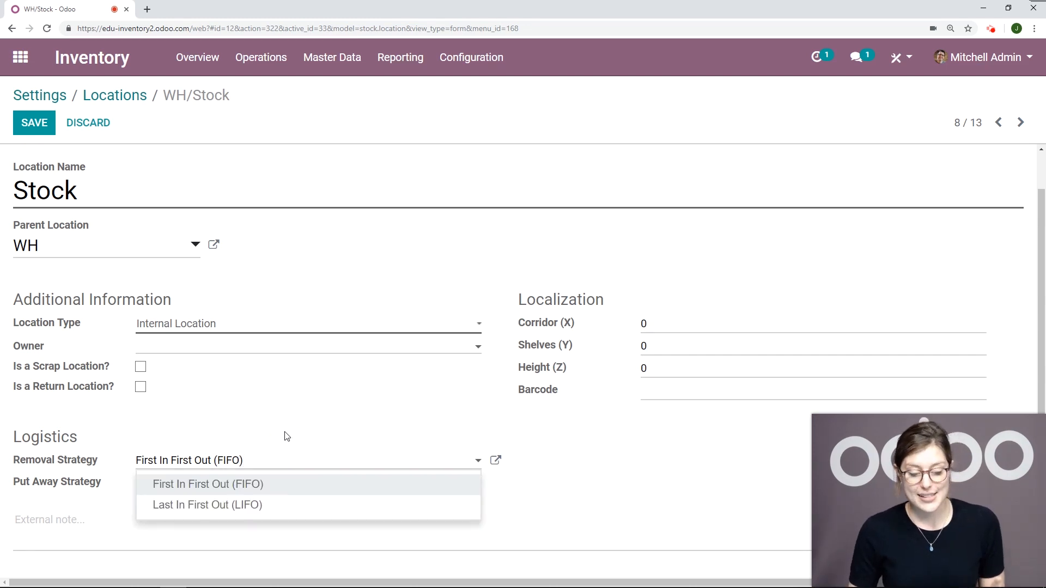
left_click(287, 437)
left_click(47, 122)
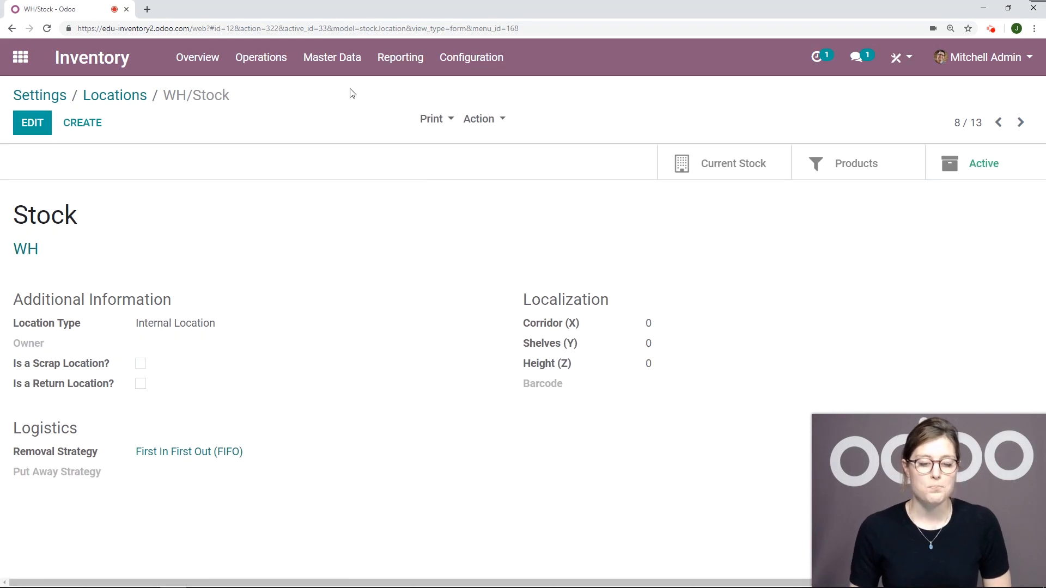
- Search the product list for chair and open the product named "Chair."
left_click(337, 58)
left_click(334, 93)
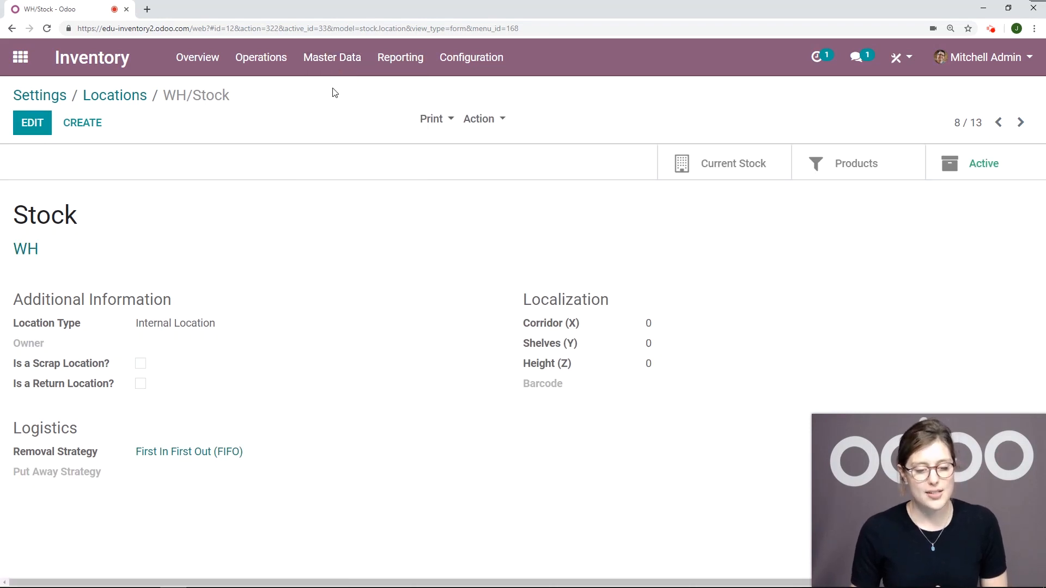
type("chair")
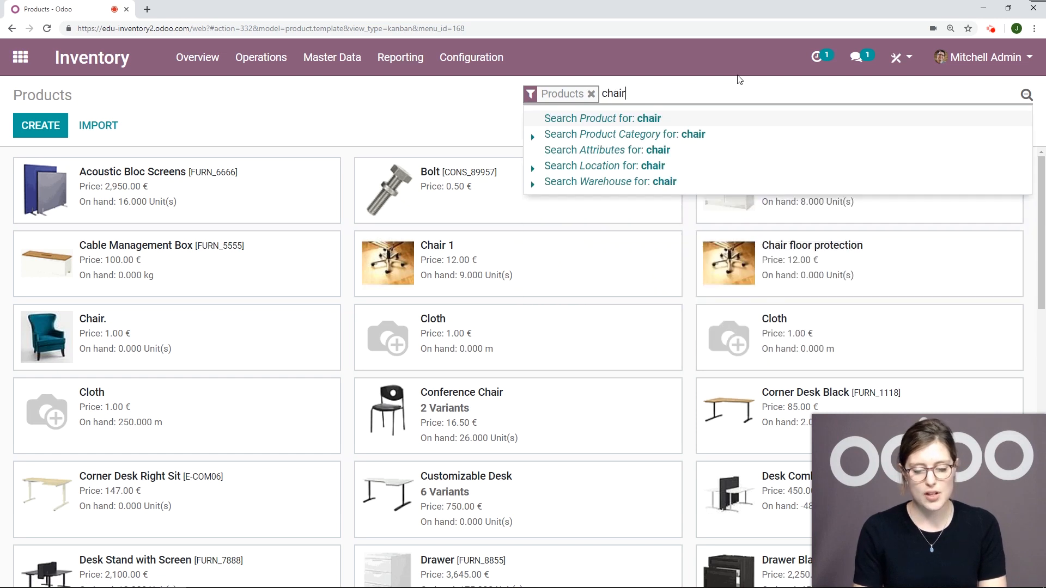
key("Return")
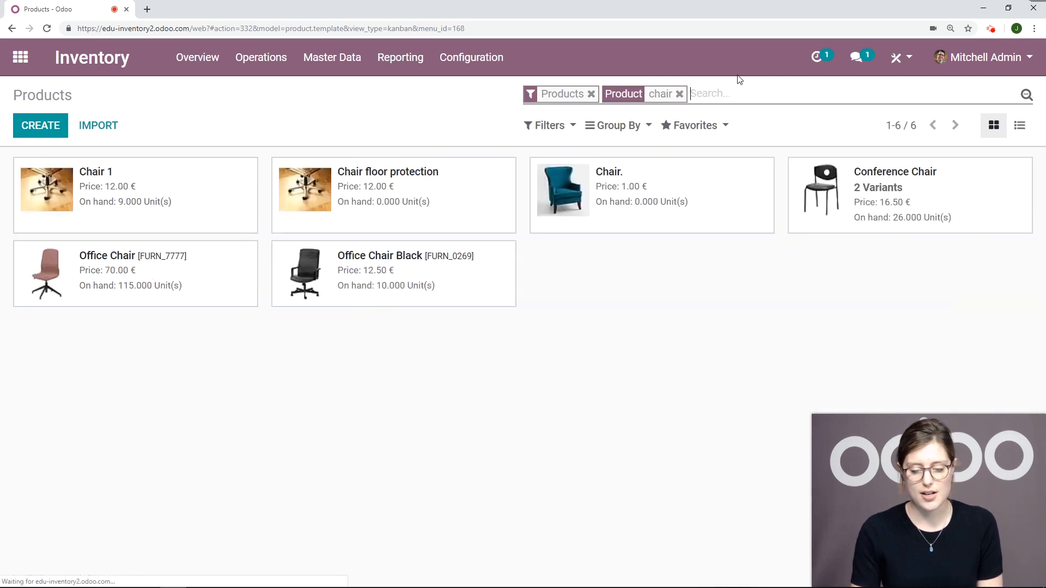
left_click(678, 181)
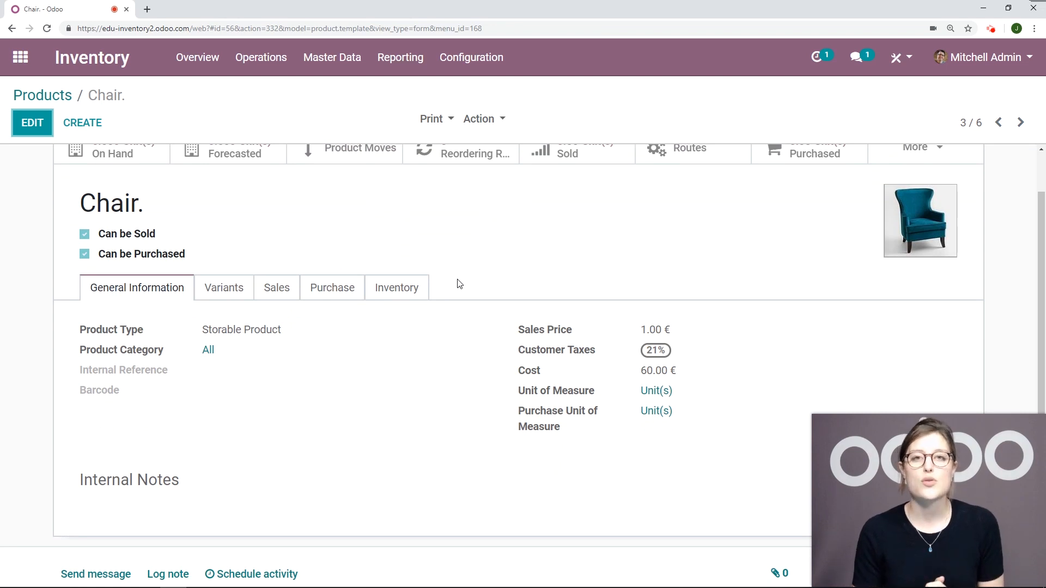
- Set the chair product's inventory tracking to By Lots and save the product
left_click(401, 288)
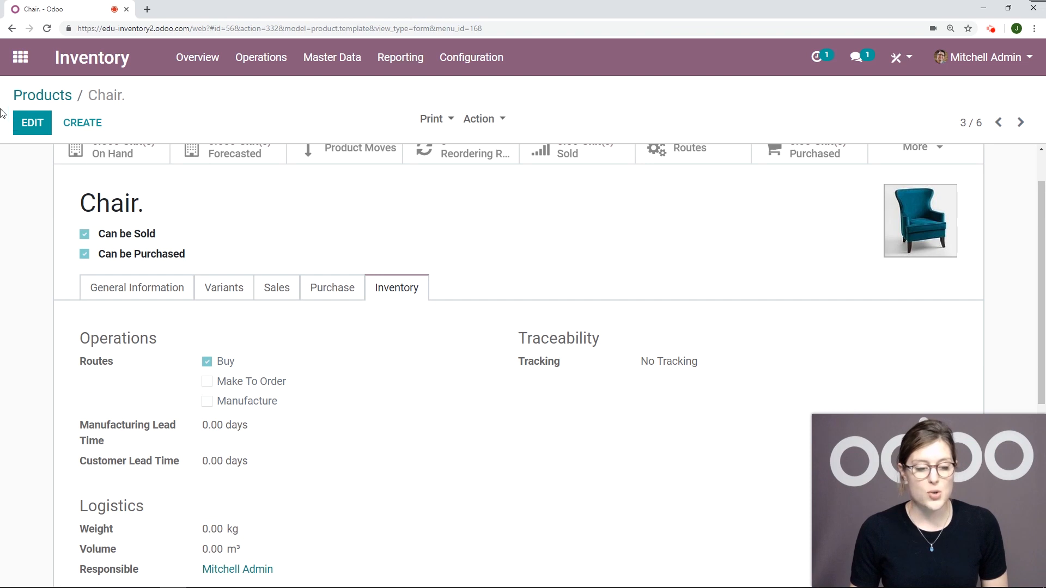
left_click(33, 123)
scroll(632, 239, "down", 3)
left_click(645, 241)
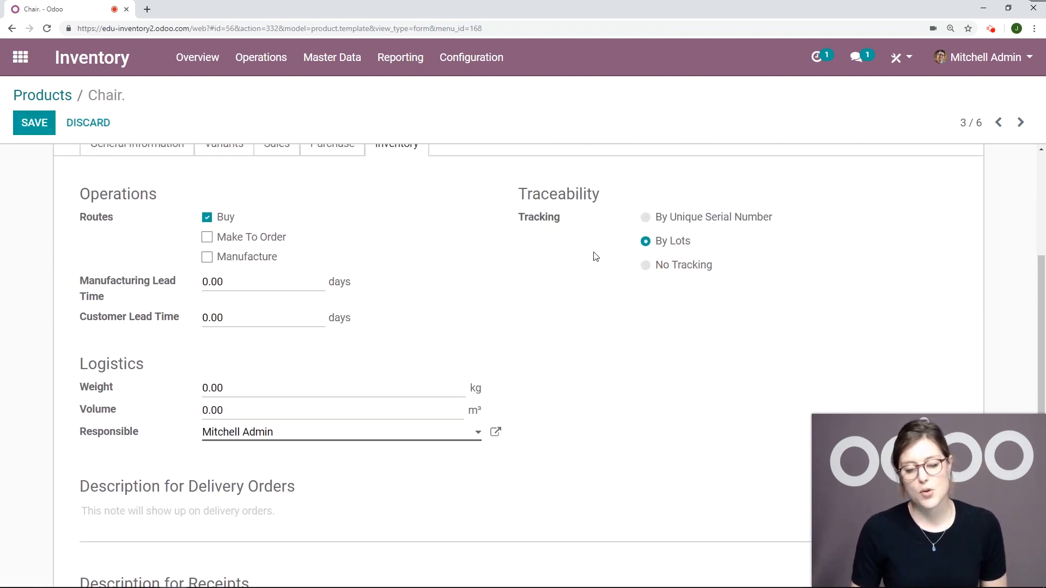
scroll(525, 287, "up", 2)
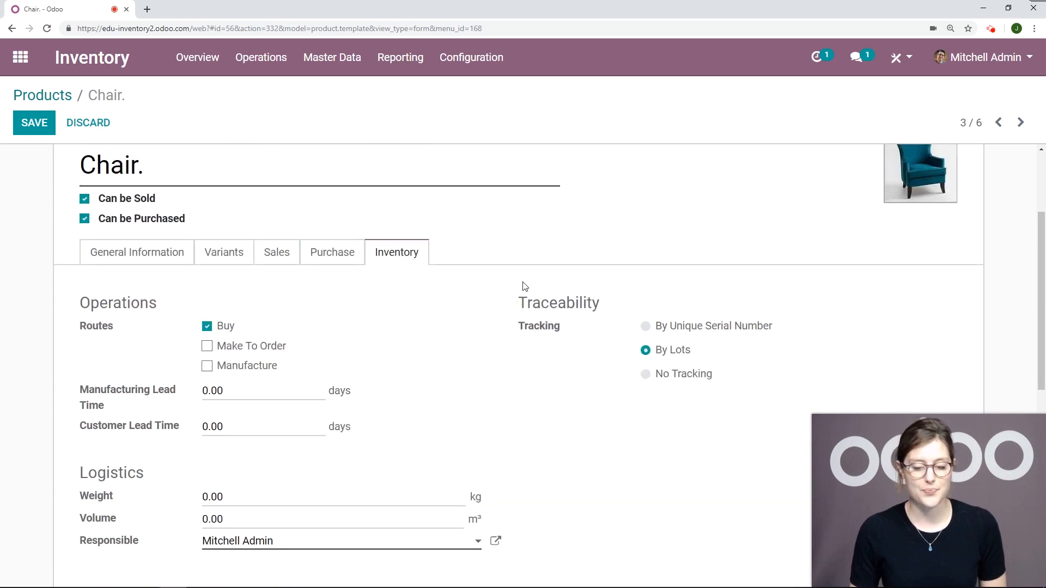
left_click(34, 125)
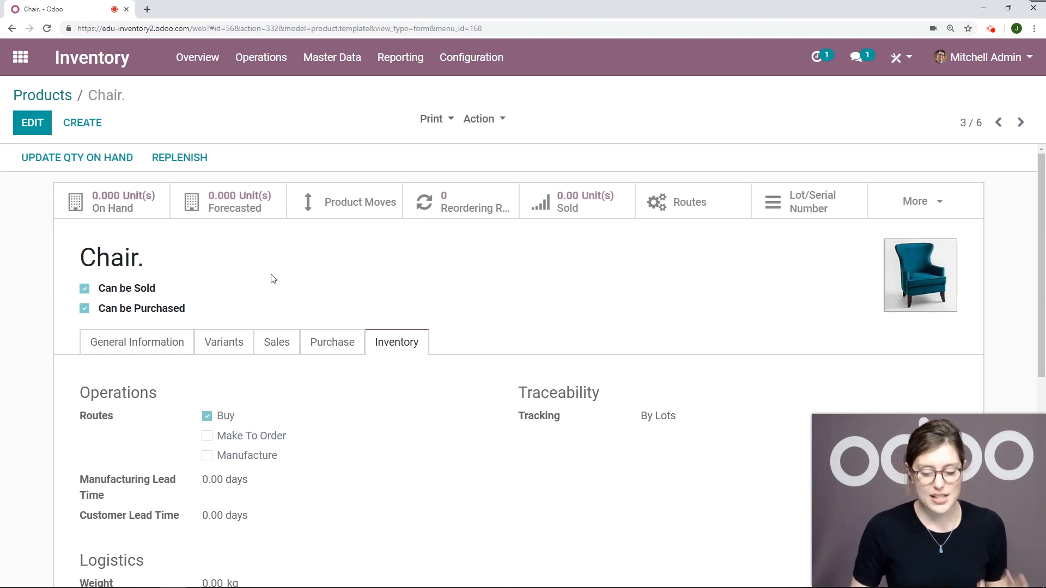
- Switch to the Purchase app and create a request for quotation with Gemini Furniture as vendor
left_click(21, 57)
left_click(452, 203)
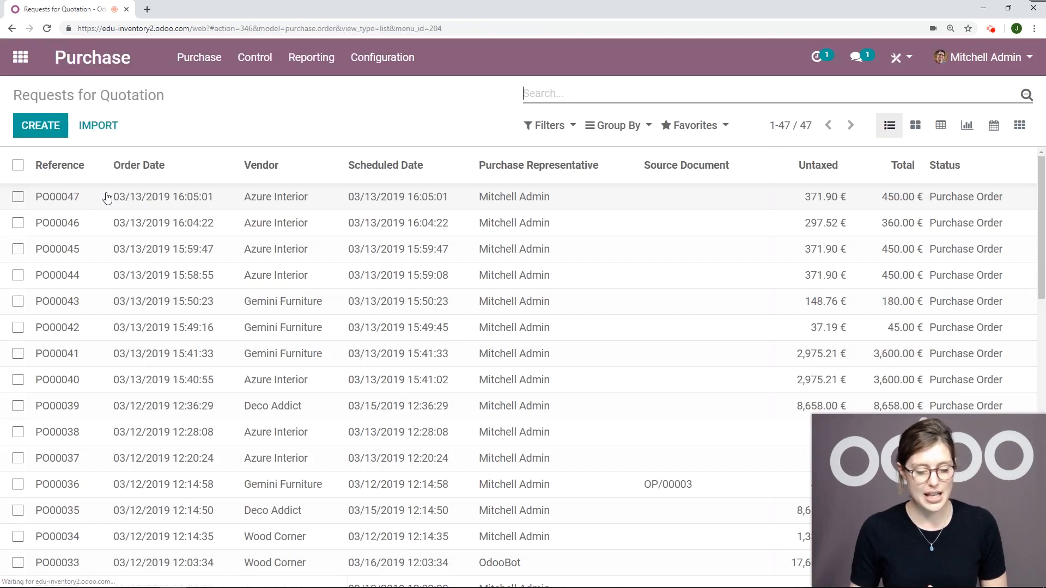
key("alt+c")
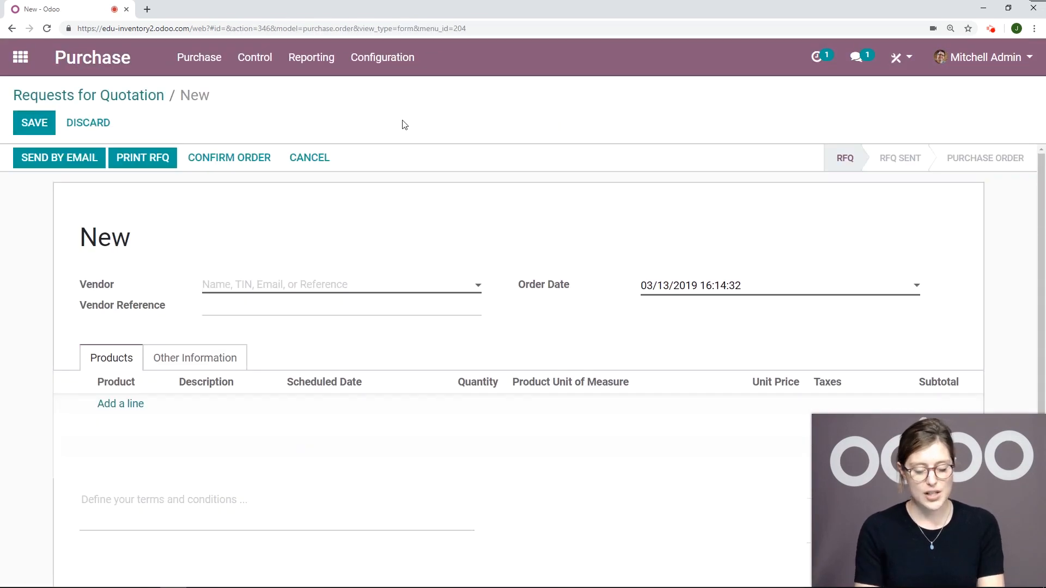
left_click(281, 284)
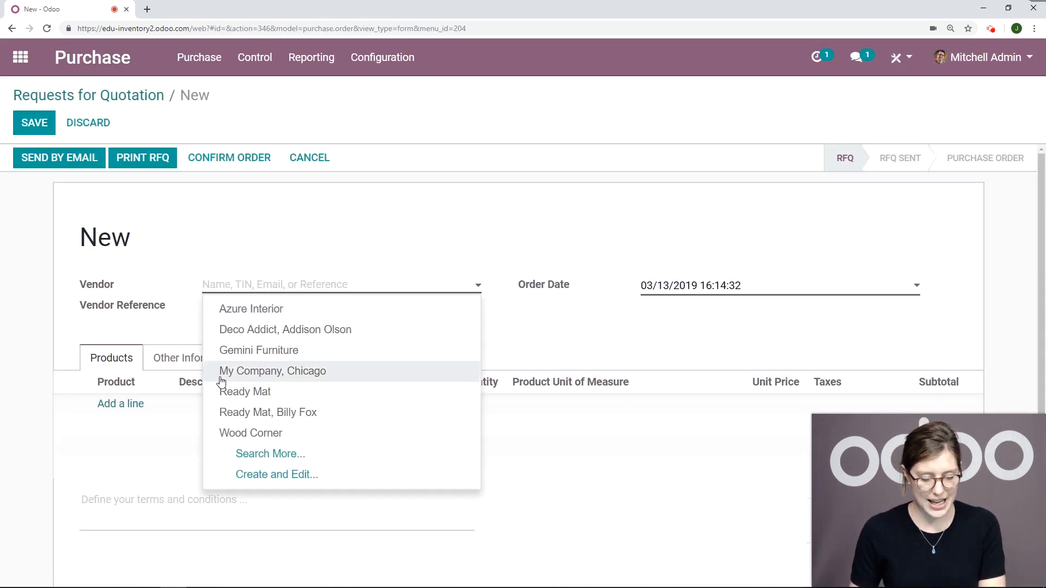
left_click(274, 355)
- Add a line for 4 units of the product "Chair." at a unit price of 50 and confirm the order
left_click(119, 405)
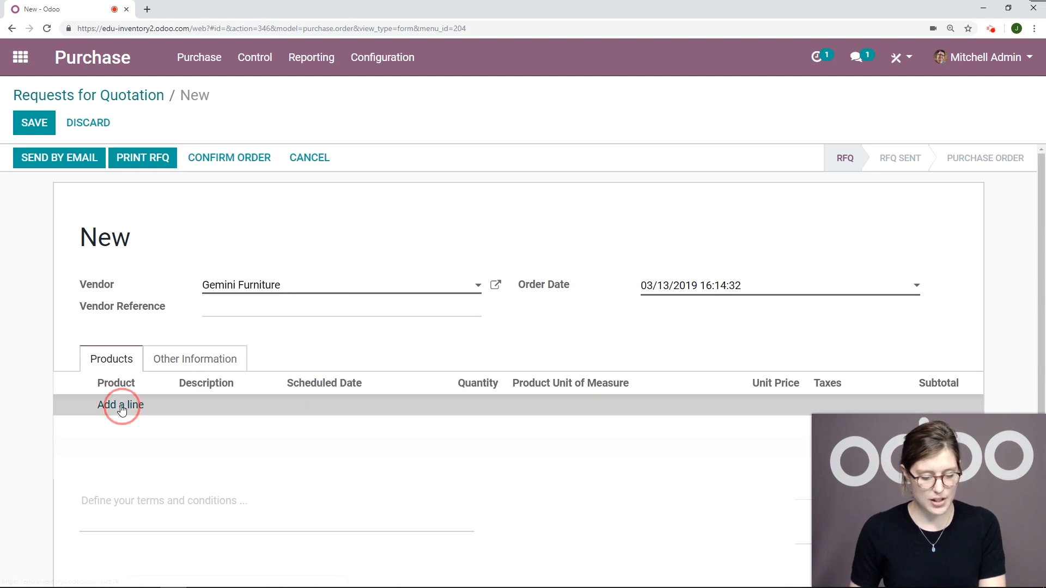
type("chair")
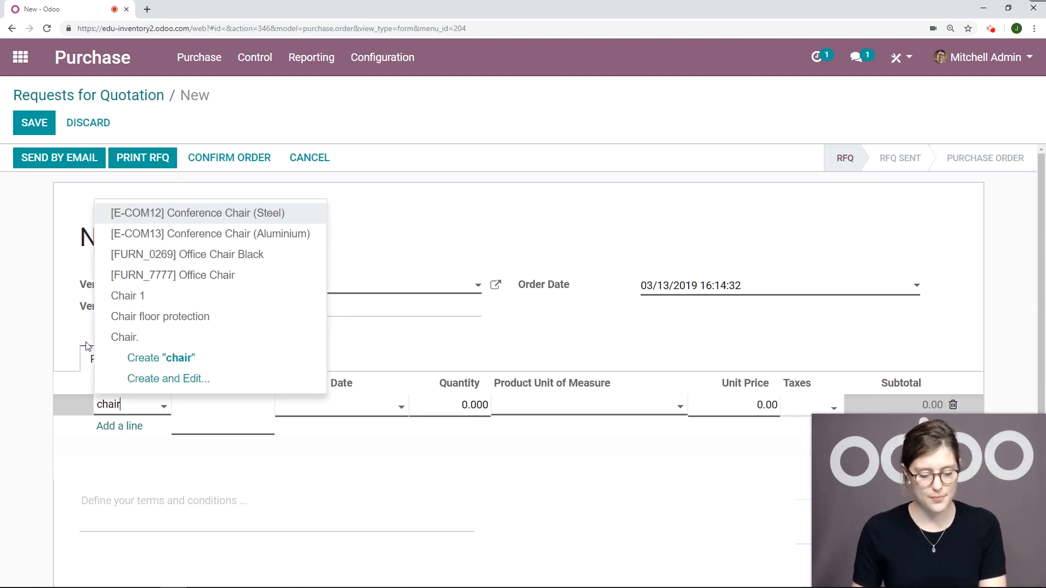
left_click(152, 334)
left_click(466, 400)
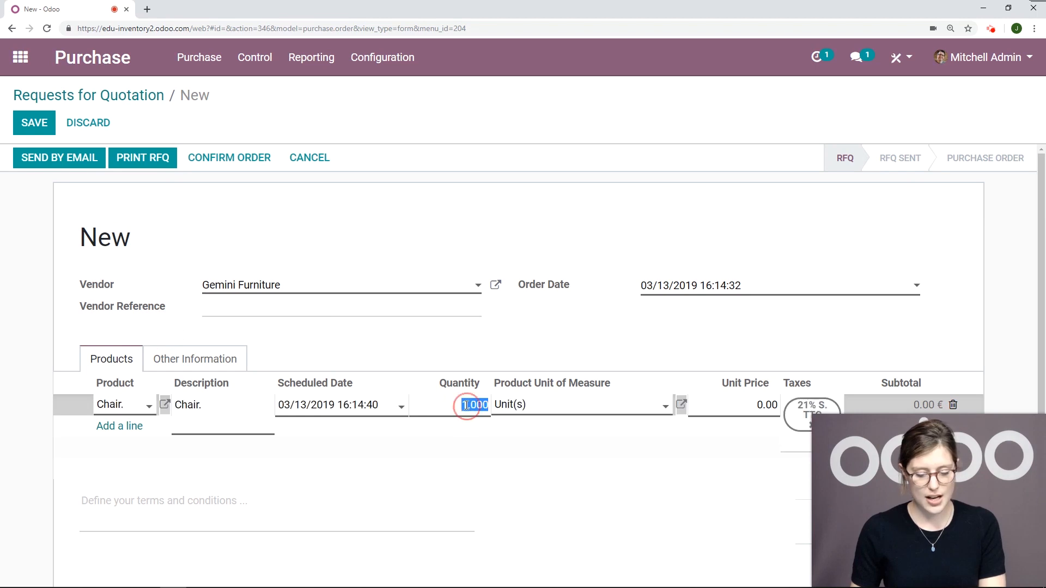
type("4")
scroll(549, 326, "down", 1)
left_click(765, 347)
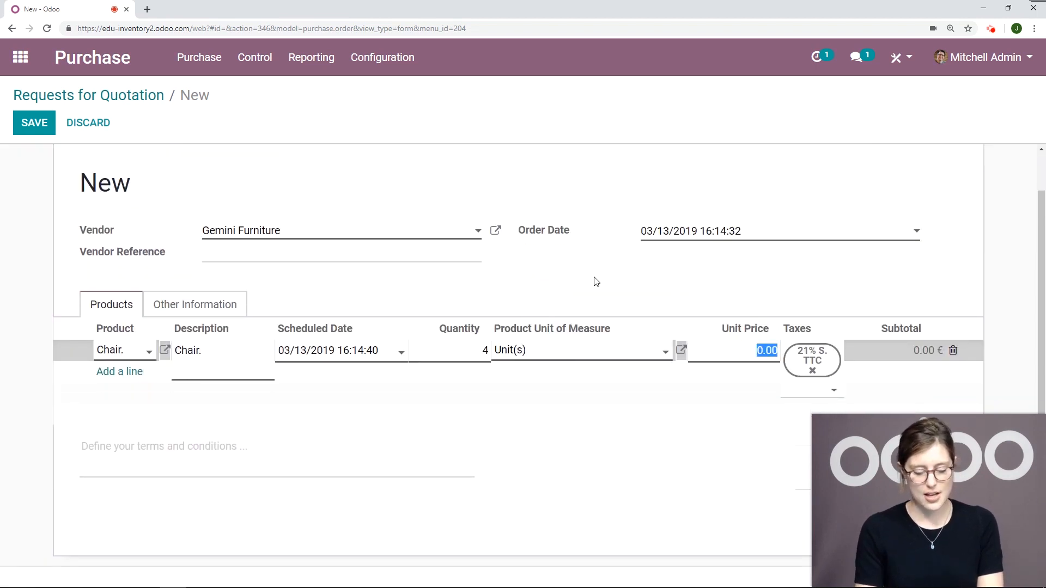
type("50")
scroll(594, 281, "up", 1)
left_click(204, 161)
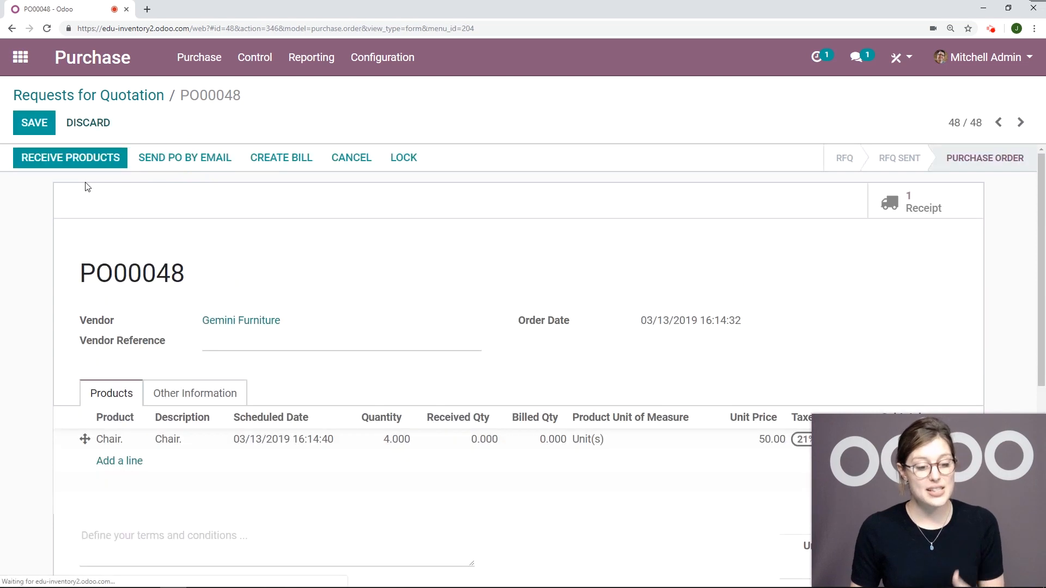
- Receive the ordered chairs into WH/Stock under lot 1G and validate the receipt
left_click(94, 166)
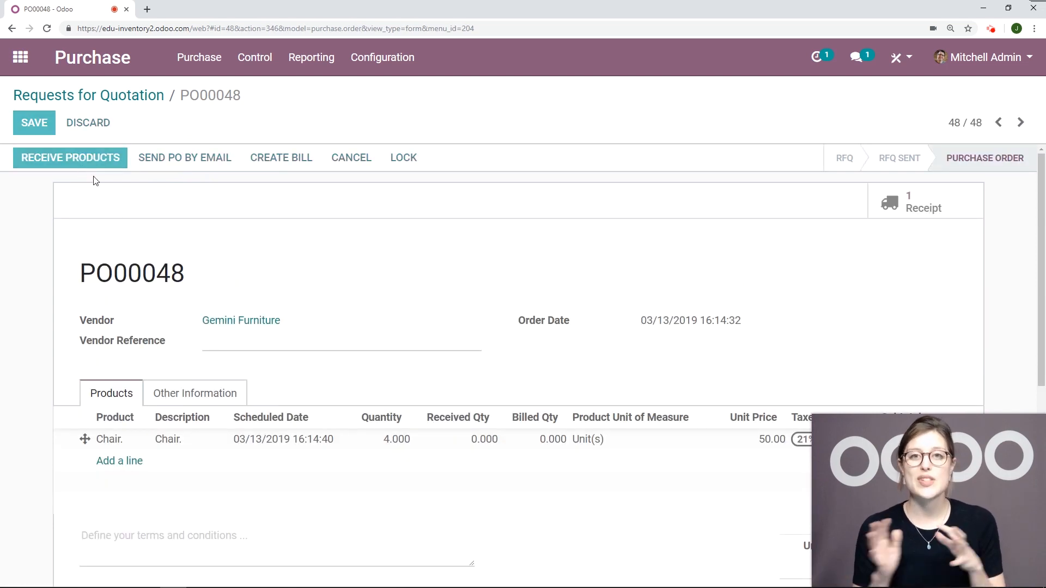
scroll(866, 297, "down", 4)
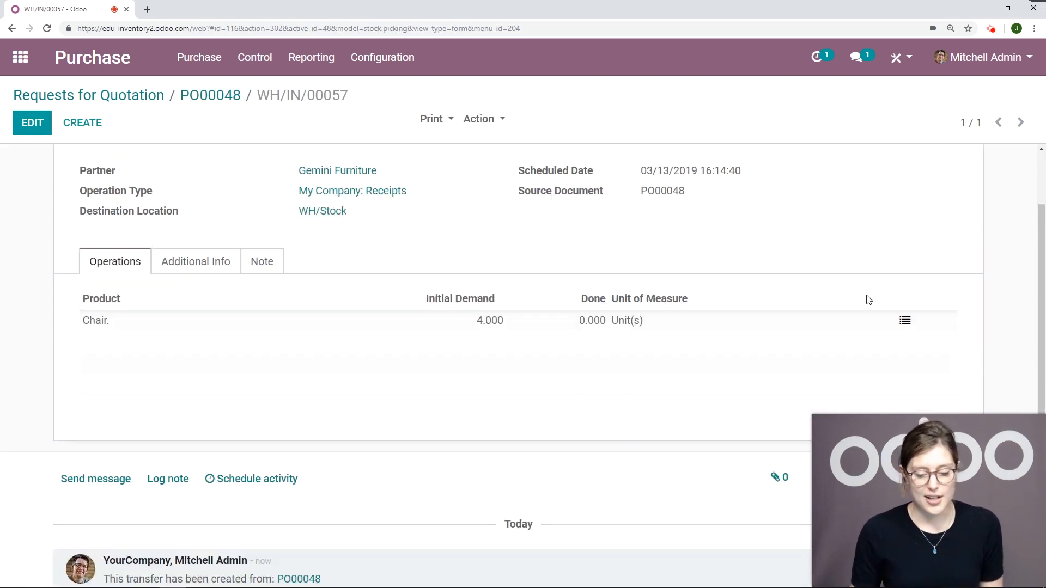
left_click(905, 199)
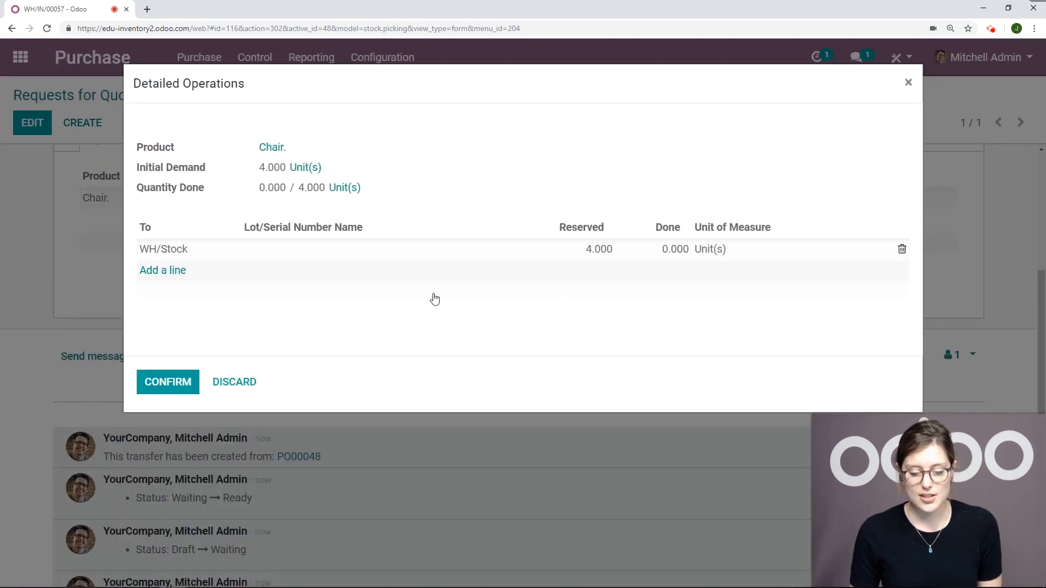
left_click(329, 251)
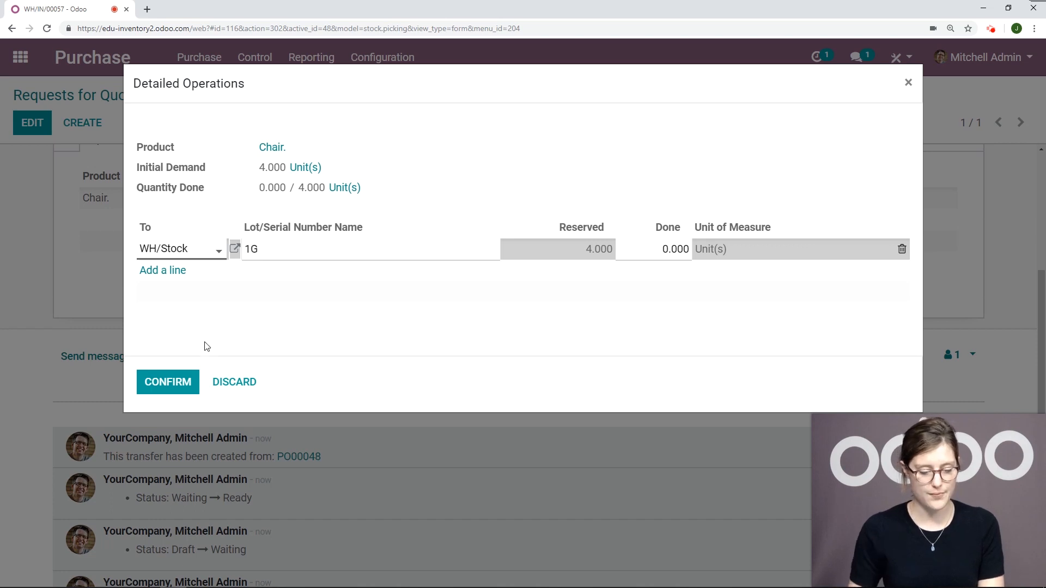
left_click(168, 381)
left_click(46, 160)
left_click(159, 211)
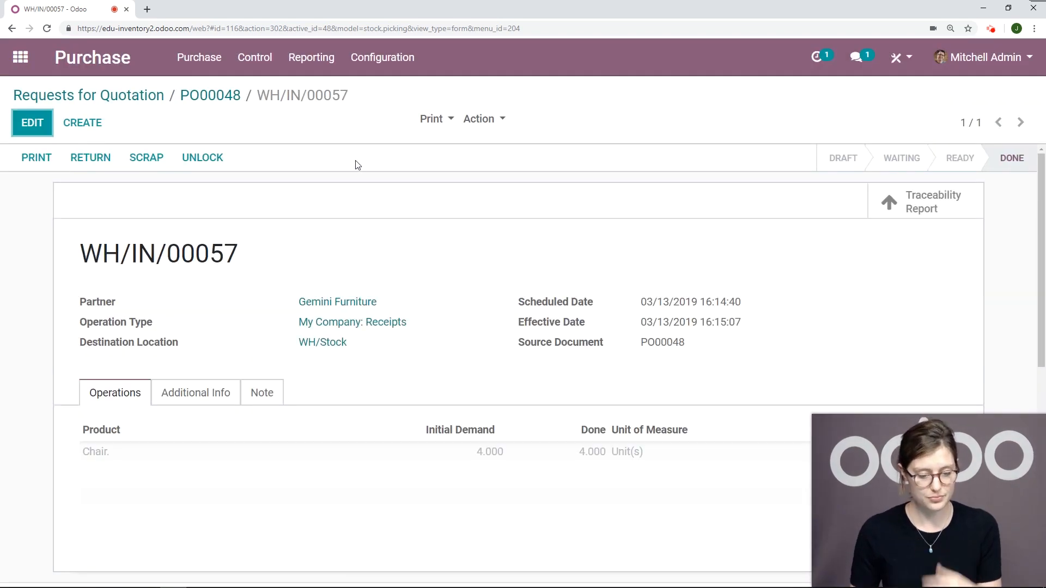
- Duplicate the Gemini Furniture purchase order, set the chair quantity to 3 and confirm the copy
left_click(216, 101)
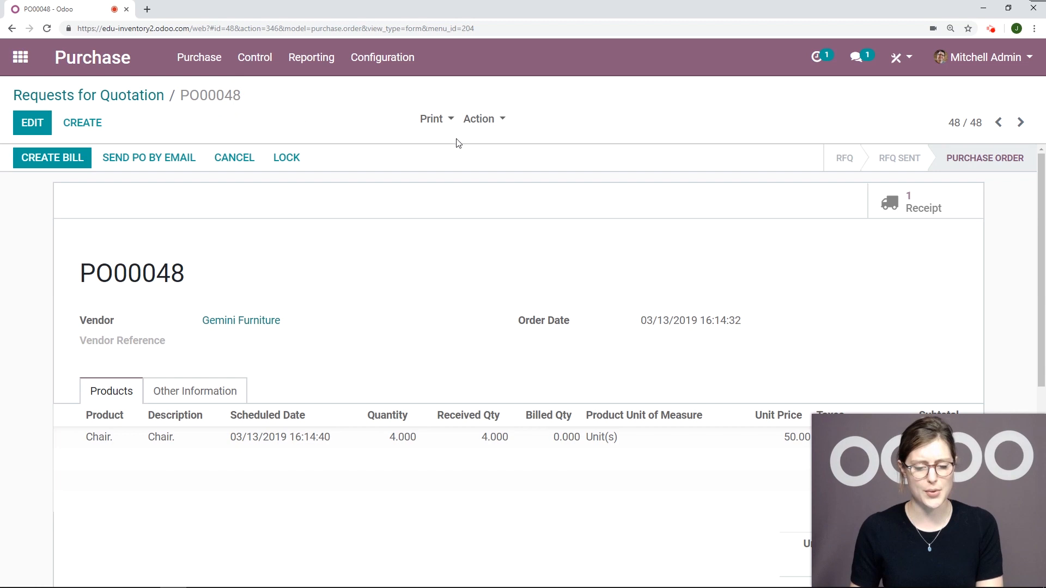
left_click(481, 120)
left_click(484, 164)
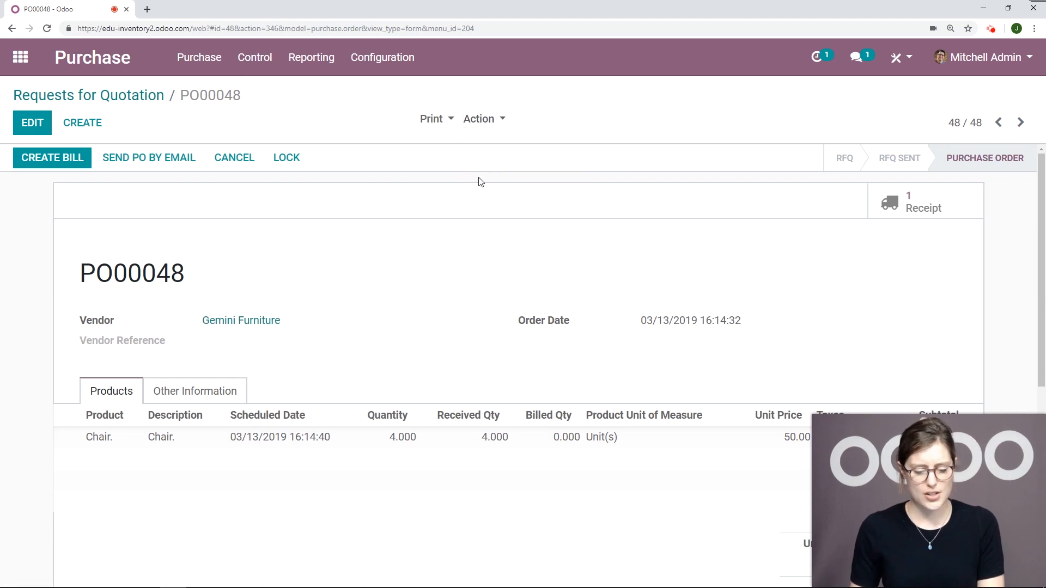
left_click(479, 412)
type("3")
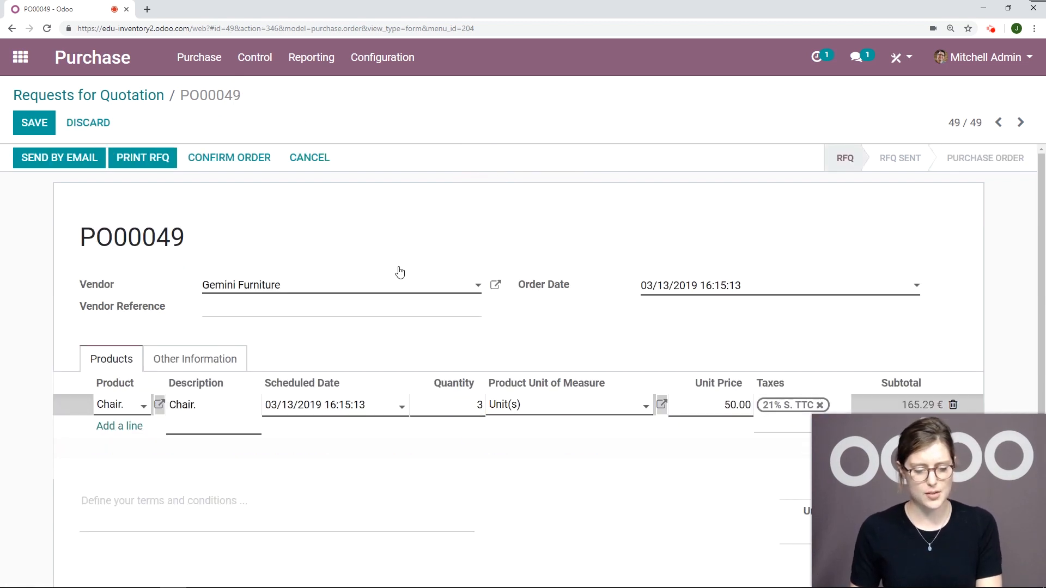
left_click(246, 157)
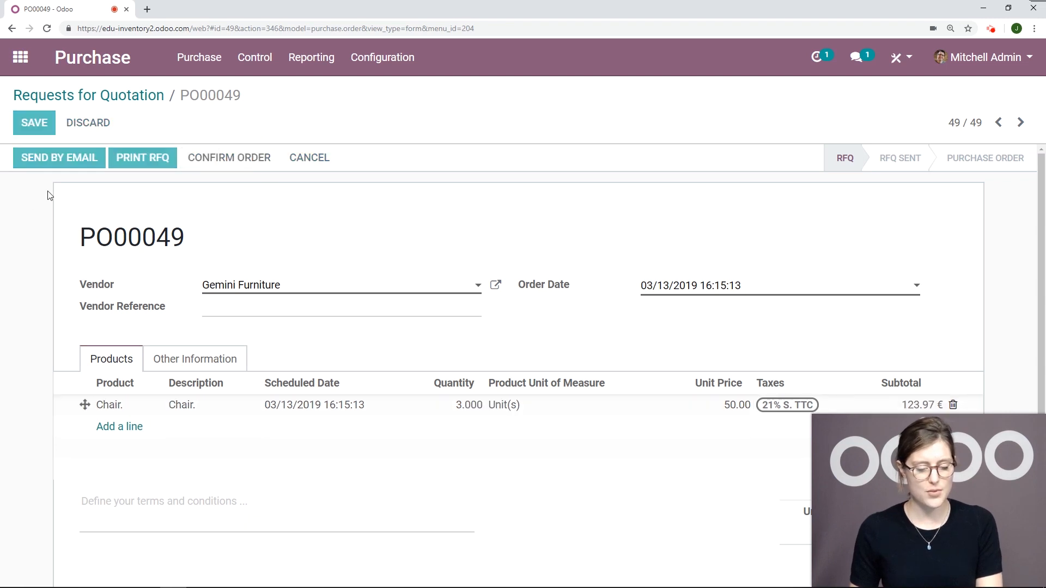
- Receive the 3 ordered chairs into WH/Stock under lot 2G and validate the receipt
scroll(631, 185, "down", 1)
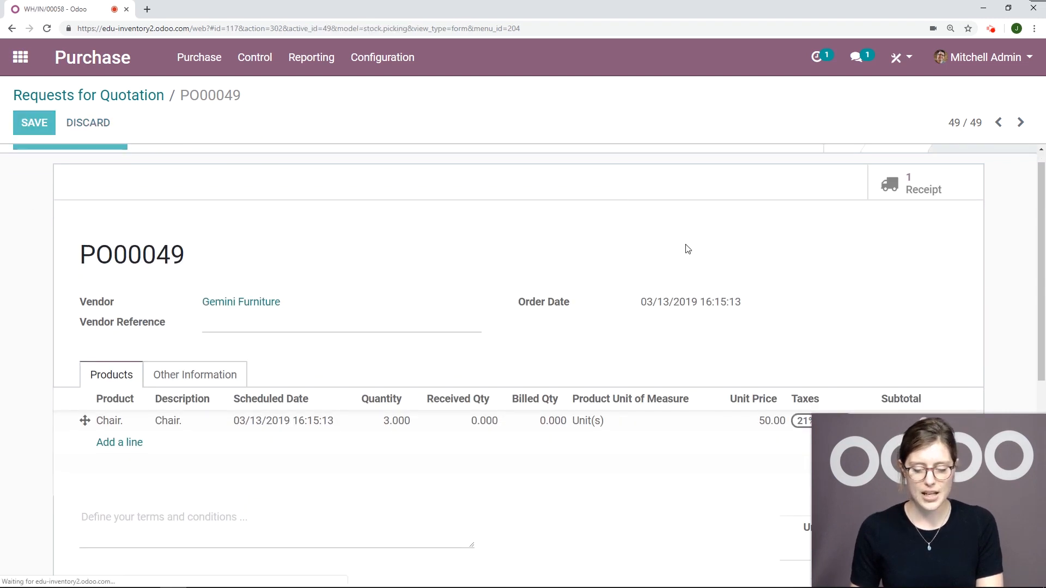
left_click(909, 188)
scroll(925, 303, "down", 2)
left_click(265, 301)
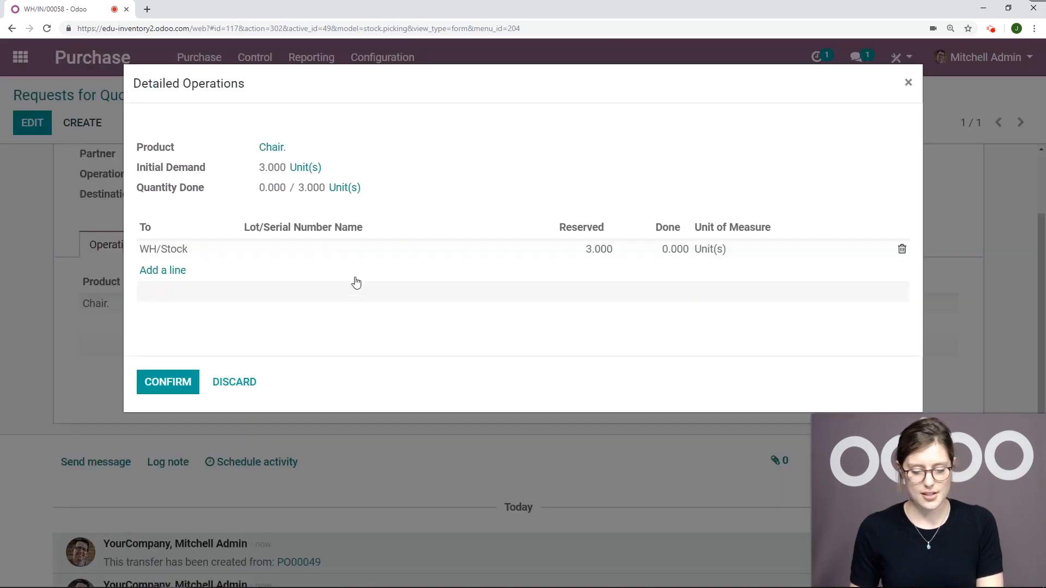
left_click(357, 249)
type("20")
left_click(179, 383)
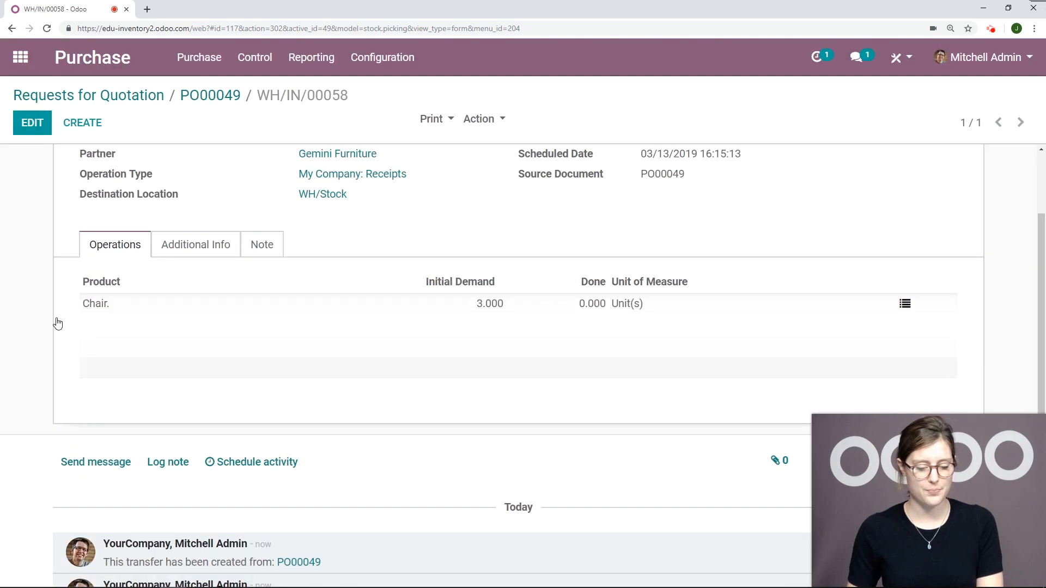
scroll(57, 323, "up", 2)
left_click(74, 162)
left_click(154, 209)
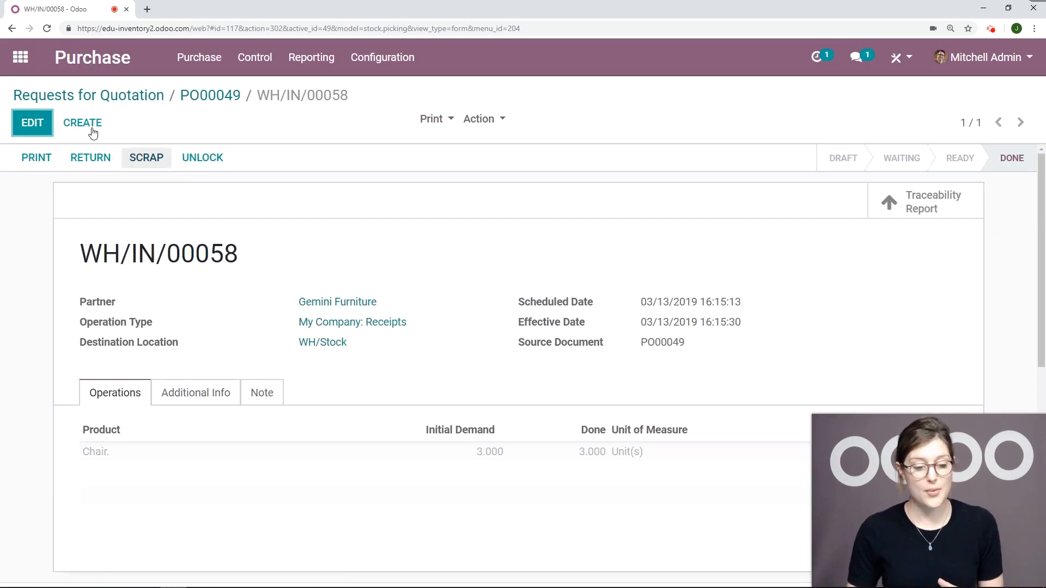
- Switch to the Inventory app and open the current stock of the WH/Stock location
left_click(21, 57)
left_click(567, 223)
left_click(471, 57)
left_click(479, 154)
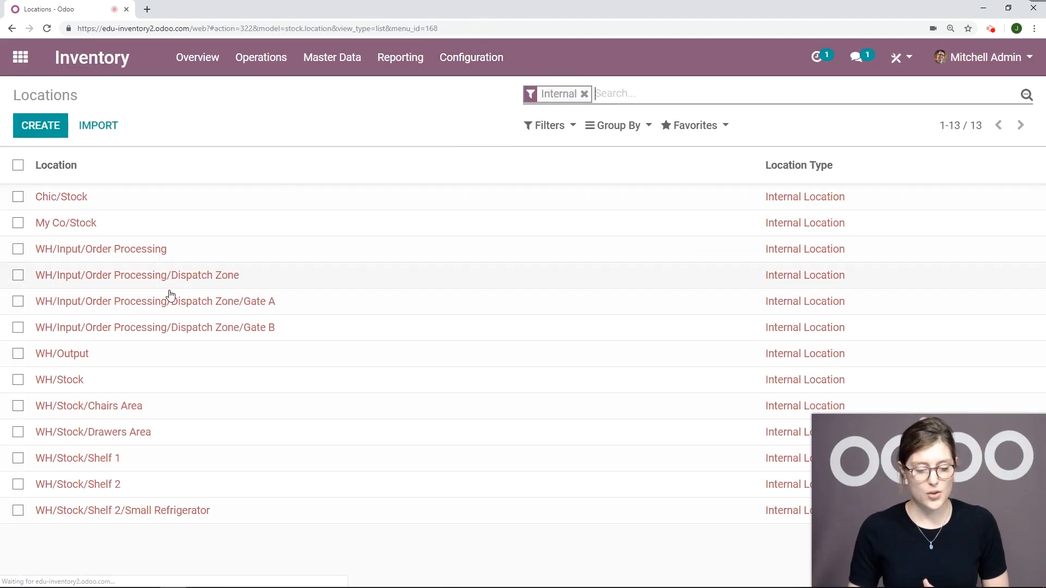
left_click(103, 388)
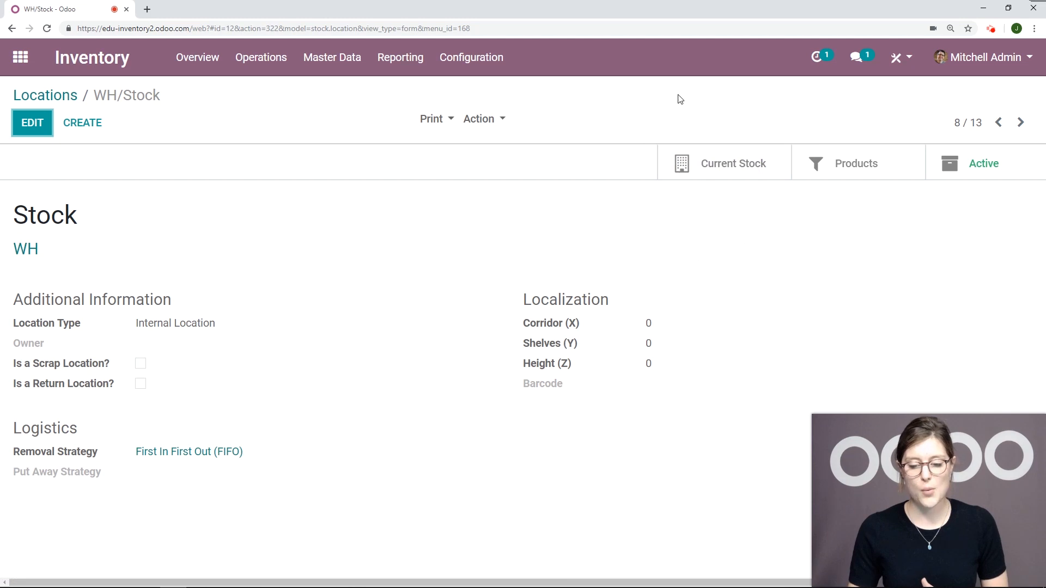
left_click(706, 170)
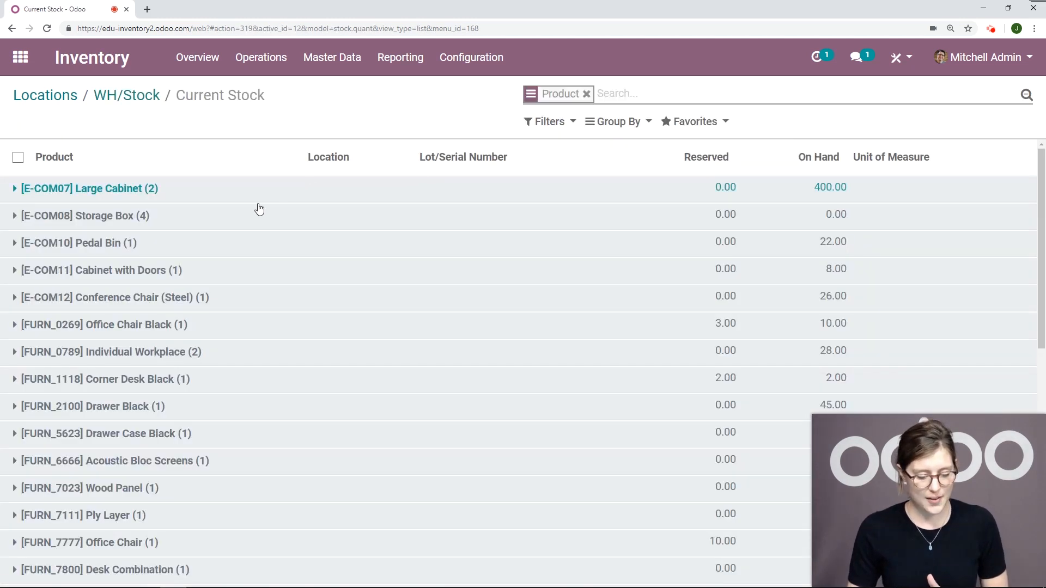
- Open the stock record of product "Chair." with lot 1G and check its incoming date
scroll(255, 209, "down", 7)
scroll(248, 218, "down", 3)
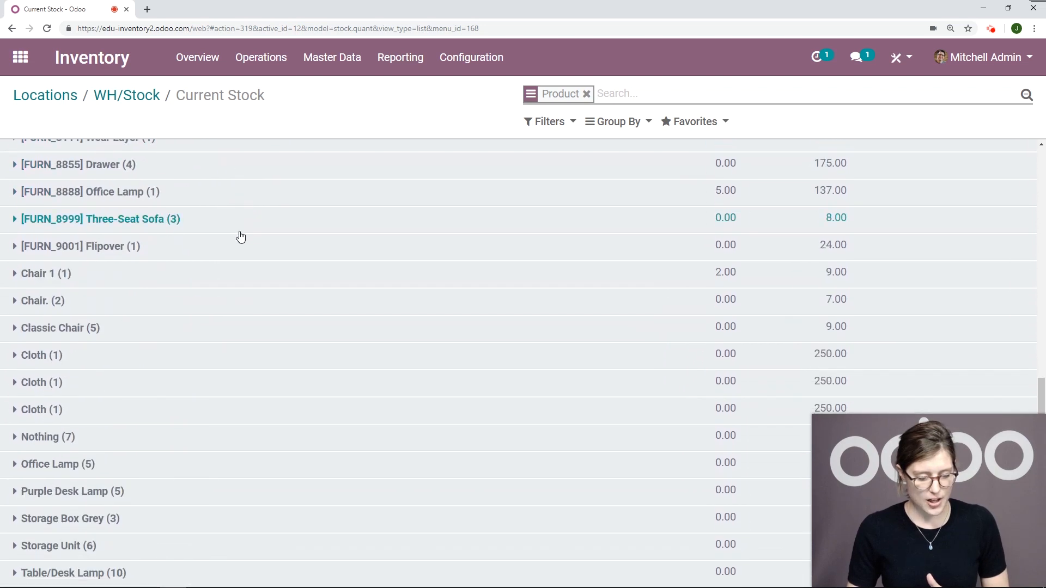
left_click(56, 304)
scroll(367, 200, "down", 1)
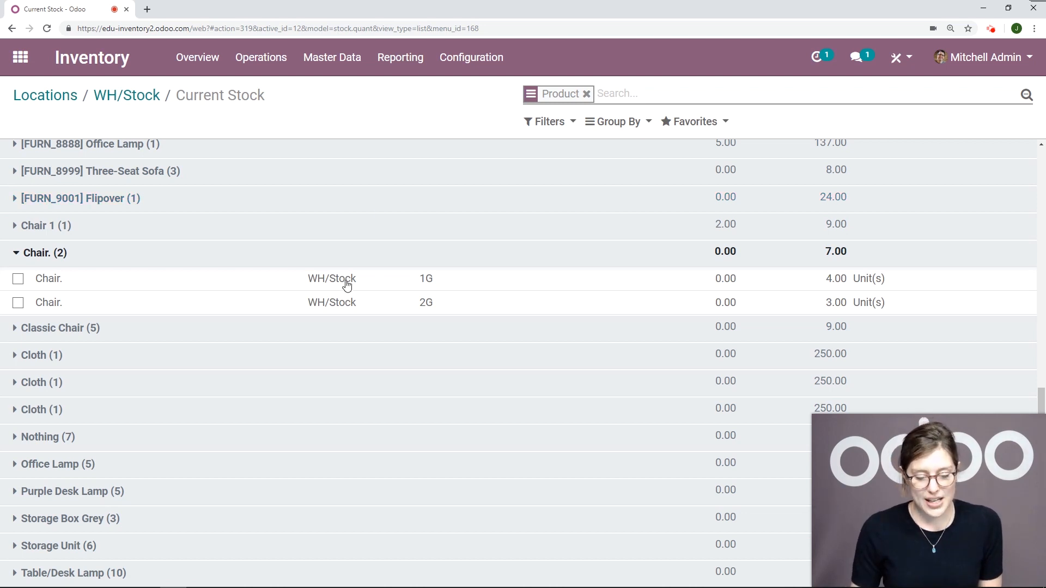
left_click(485, 289)
left_click_drag(788, 274, 645, 280)
left_click(612, 295)
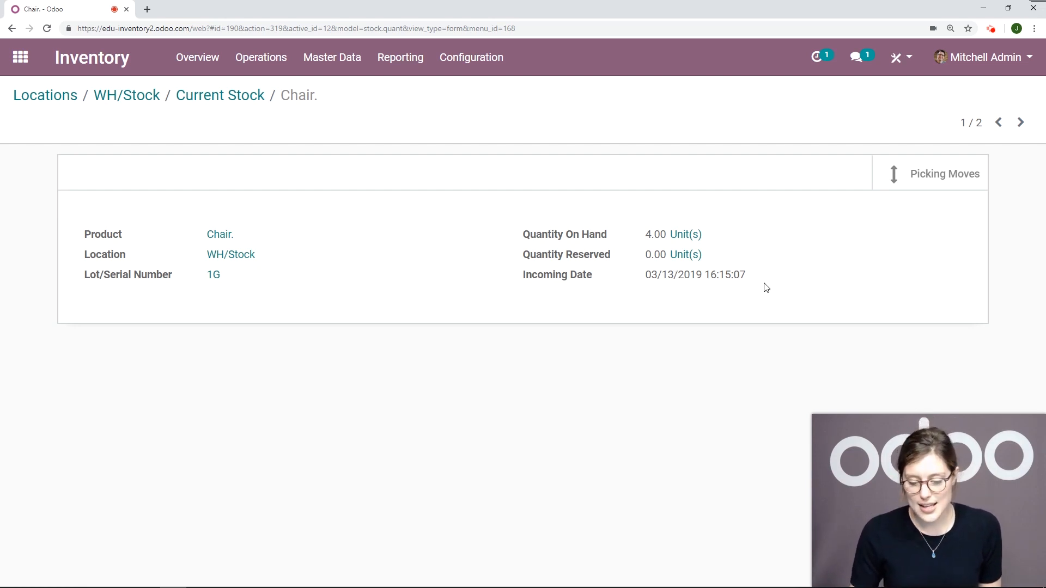
left_click_drag(765, 279, 711, 278)
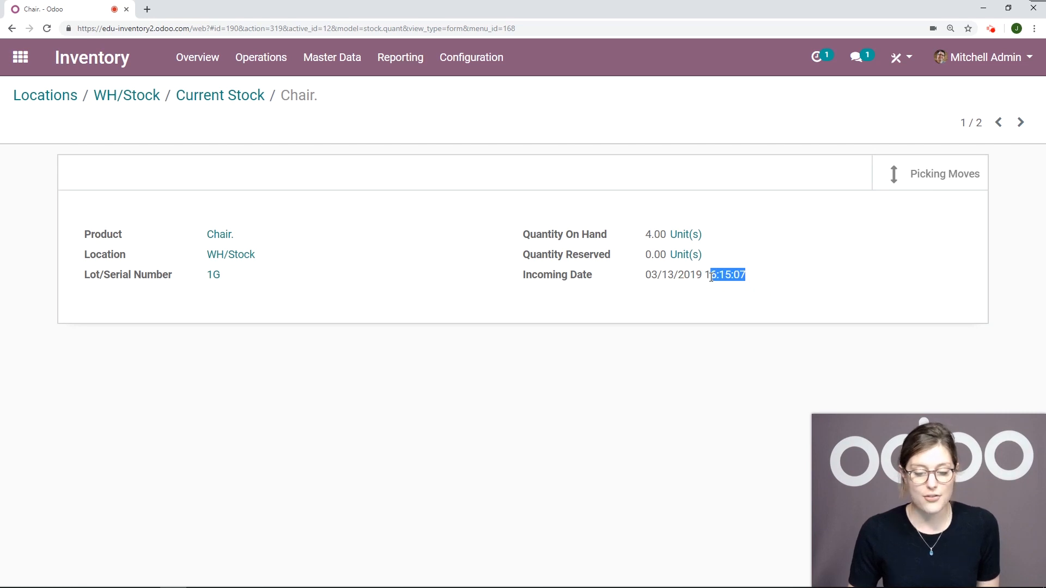
- Return to the current stock of WH/Stock and check the incoming date of "Chair." lot 2G
left_click(135, 97)
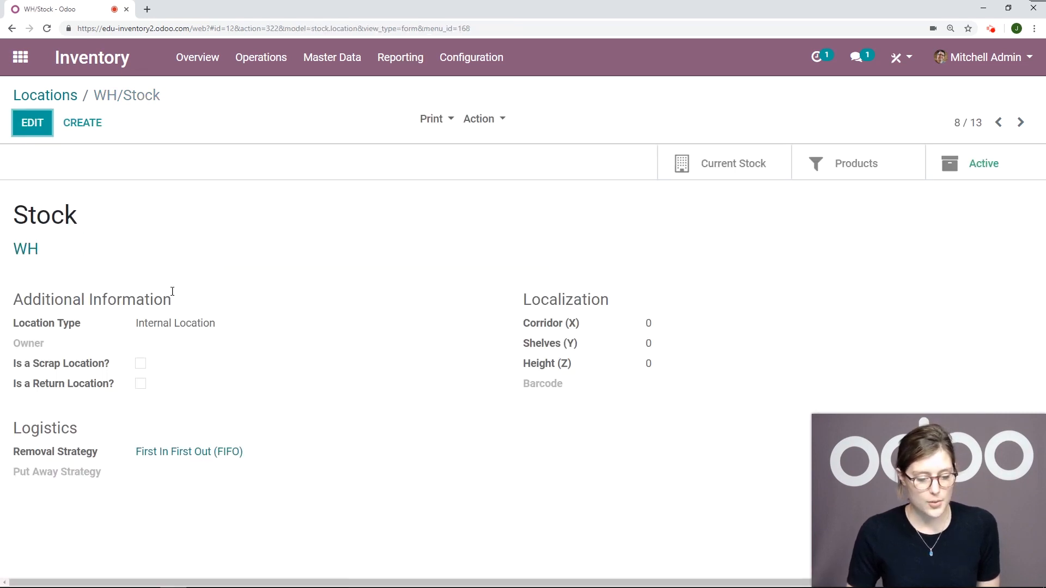
left_click(728, 174)
scroll(205, 378, "down", 6)
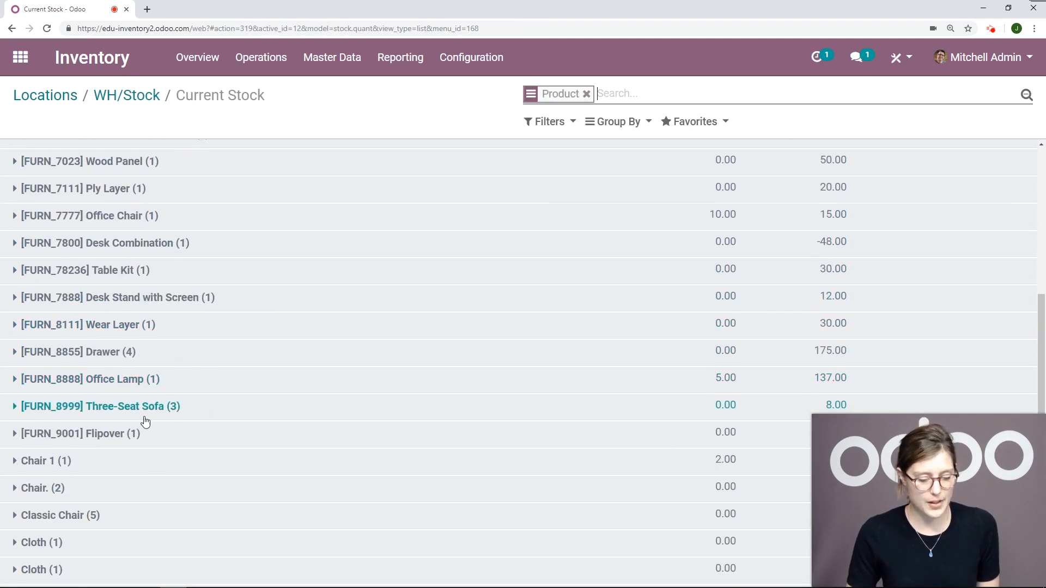
scroll(146, 422, "down", 2)
left_click(56, 388)
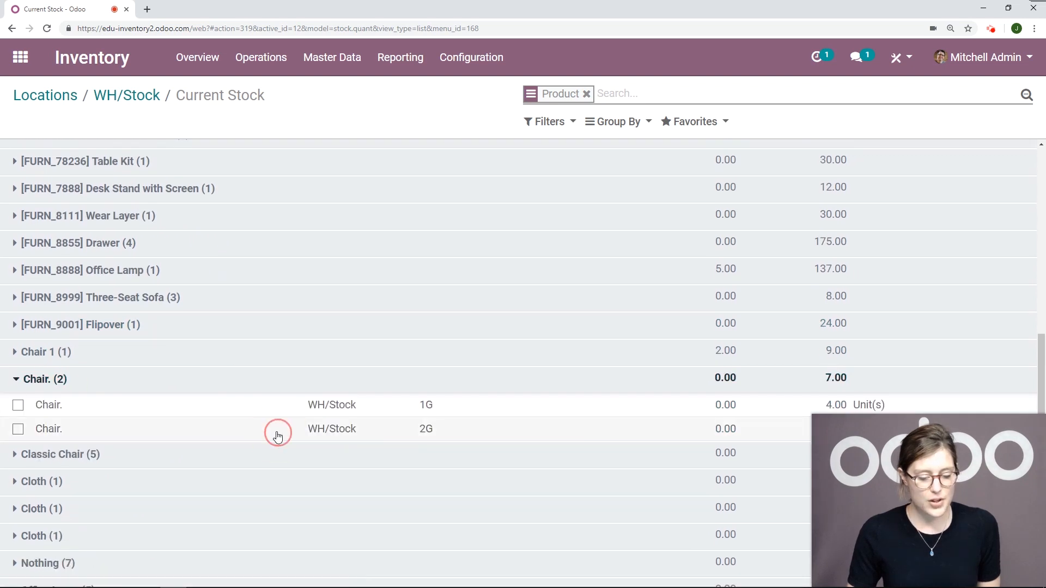
left_click(278, 435)
left_click_drag(747, 275, 644, 276)
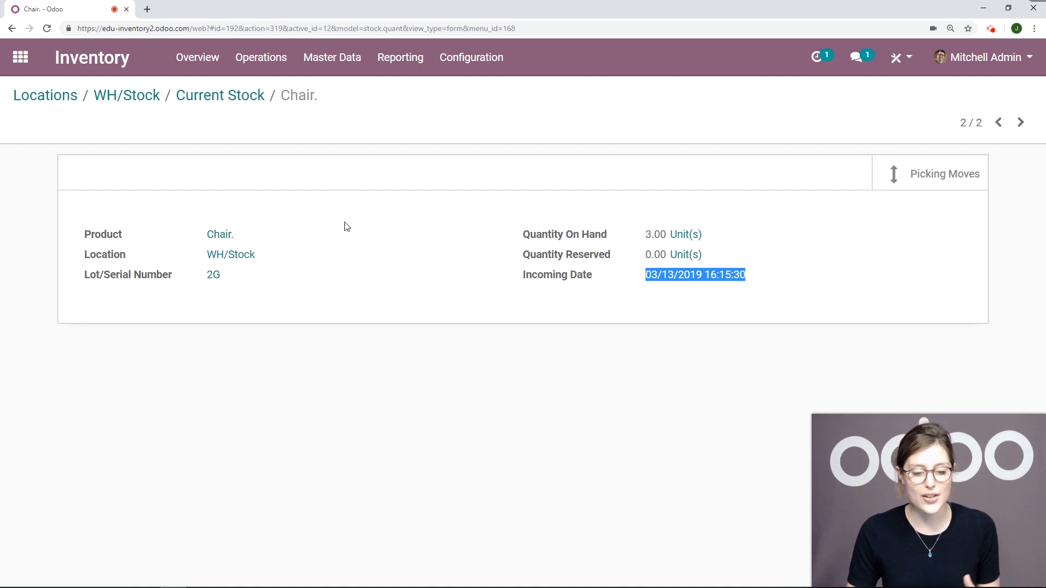
left_click(762, 278)
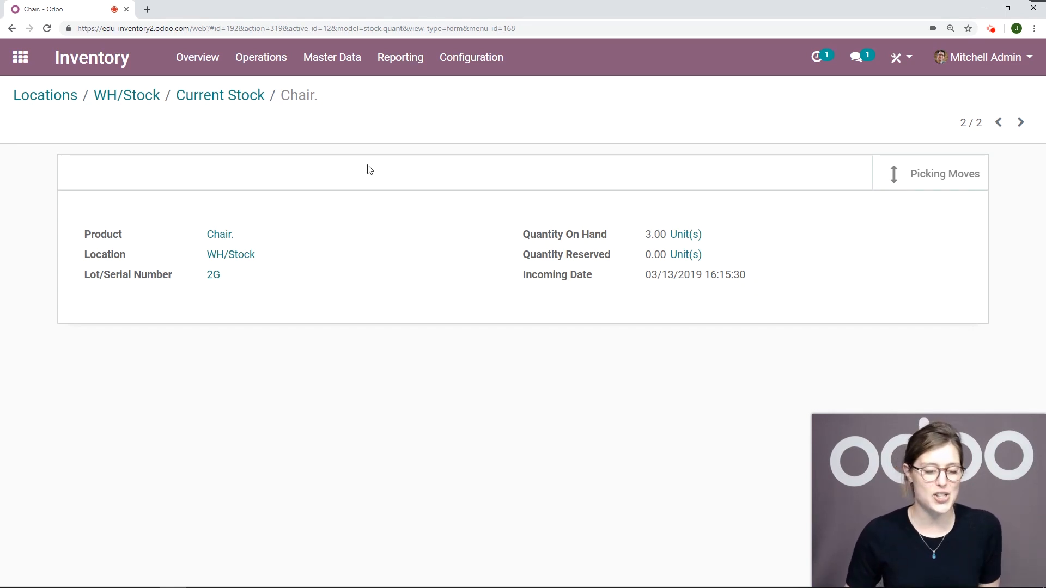
- Switch to the Sales app and create a quotation with an Azure Interior contact as customer
left_click(20, 57)
left_click(357, 177)
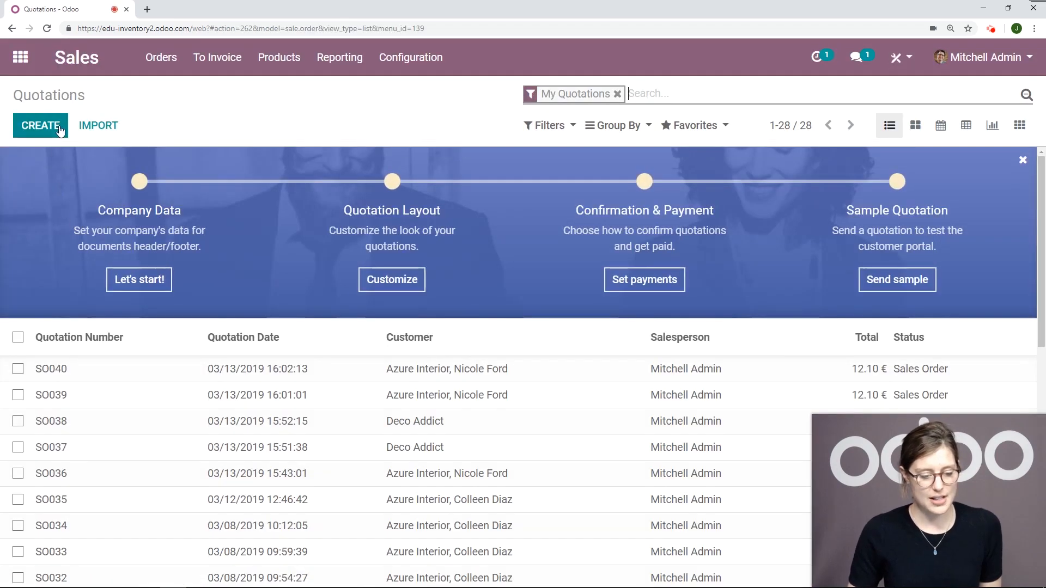
left_click(60, 130)
left_click(279, 270)
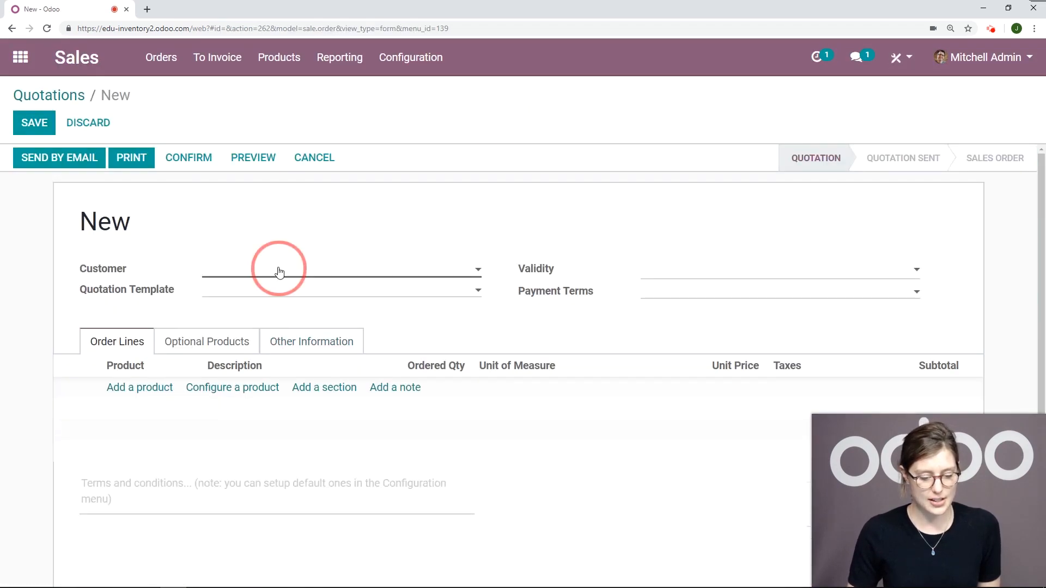
left_click(290, 312)
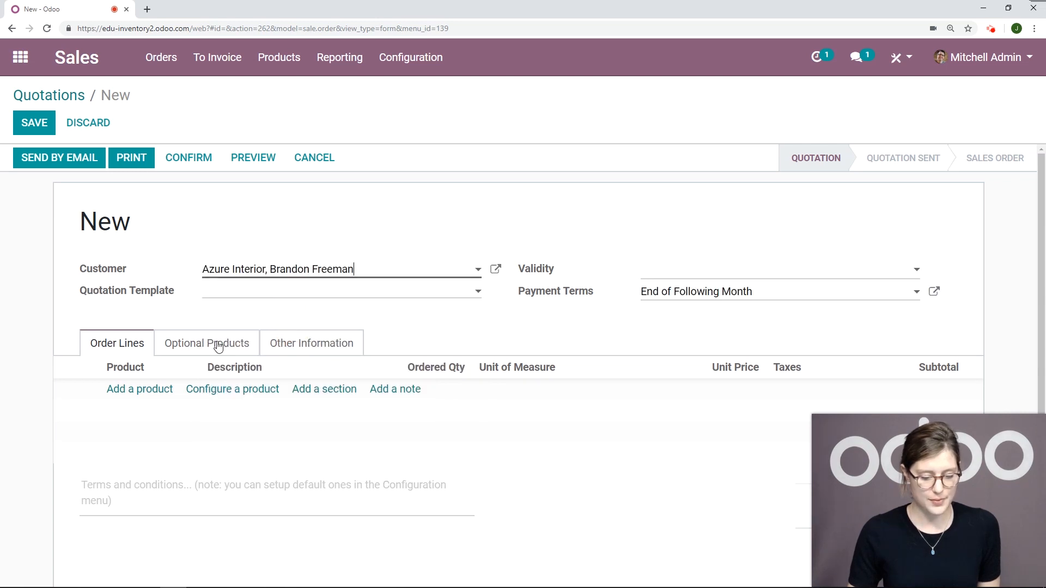
- Add a line for 3 units of the product "Chair." and confirm the sales order
left_click(136, 390)
type("chai")
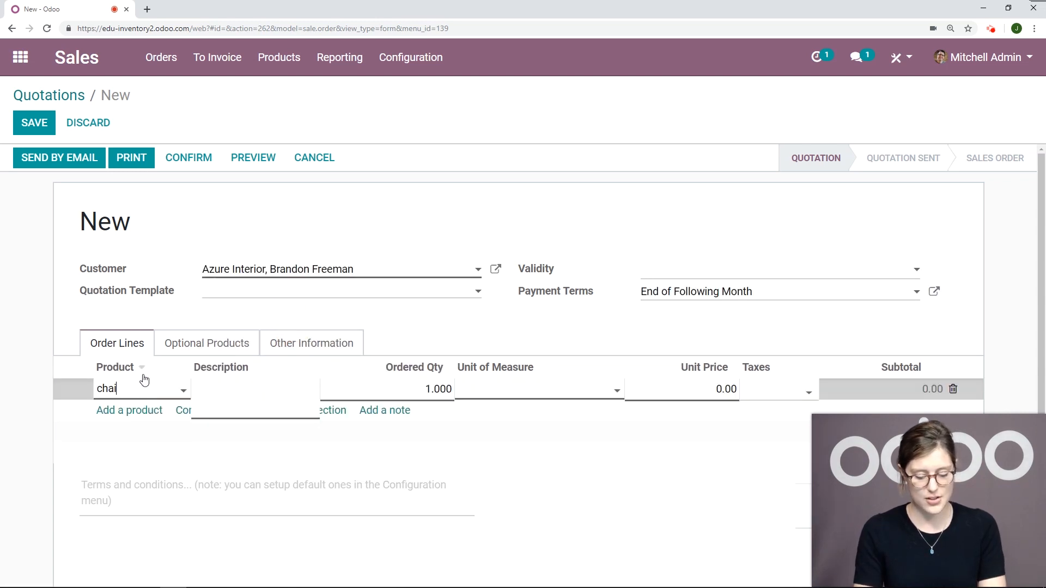
type("r.")
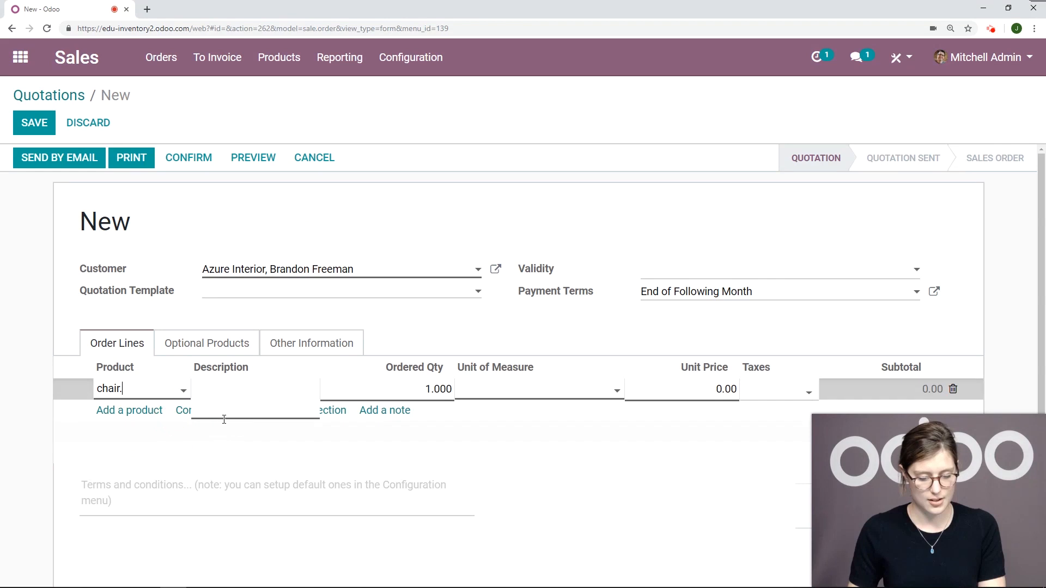
key("Tab")
key("Tab")
type("3")
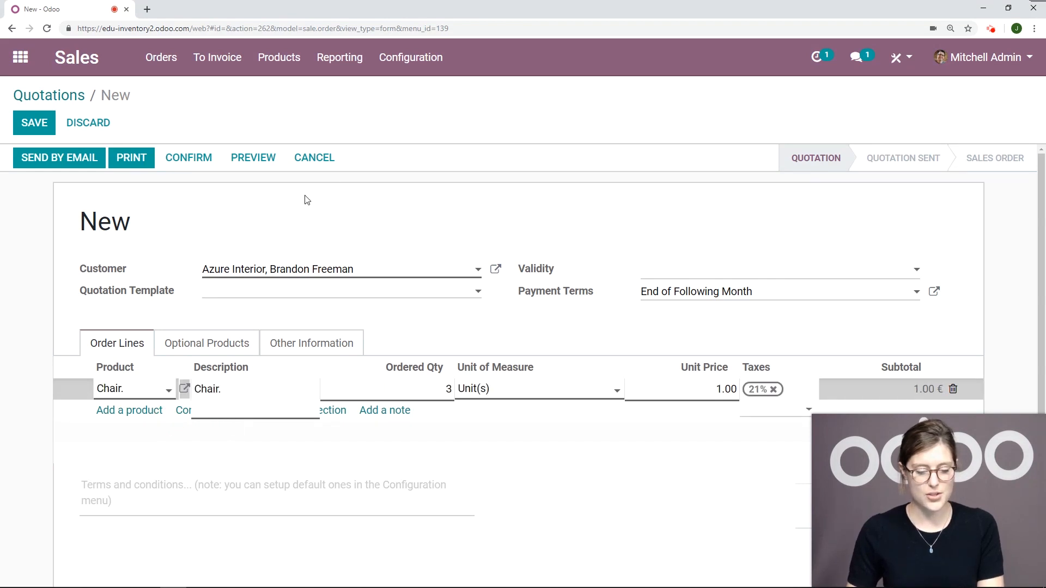
left_click(207, 162)
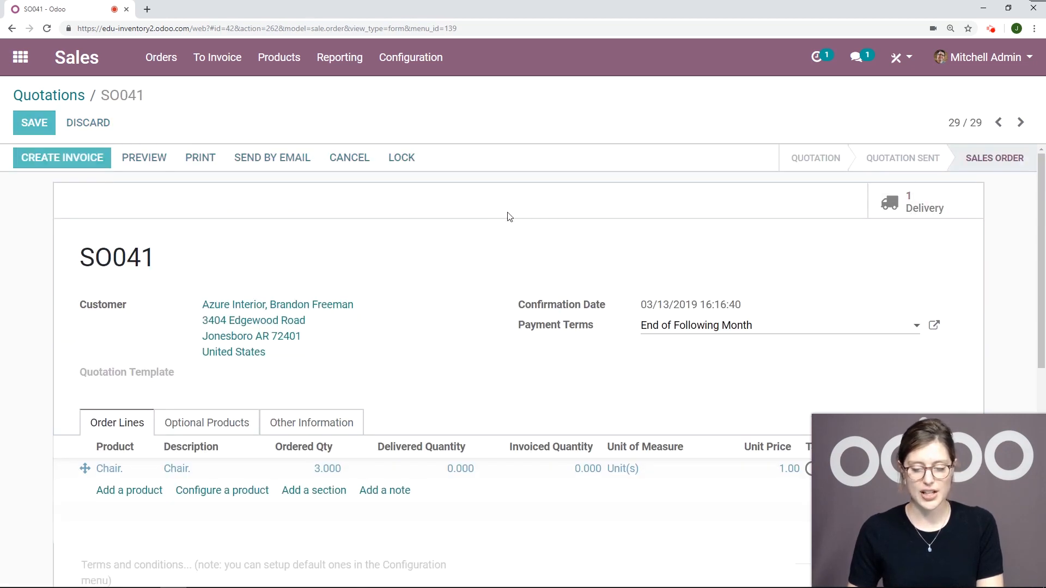
- Check which lot is reserved for the chairs in the sales order's delivery and cancel that delivery
scroll(507, 213, "down", 1)
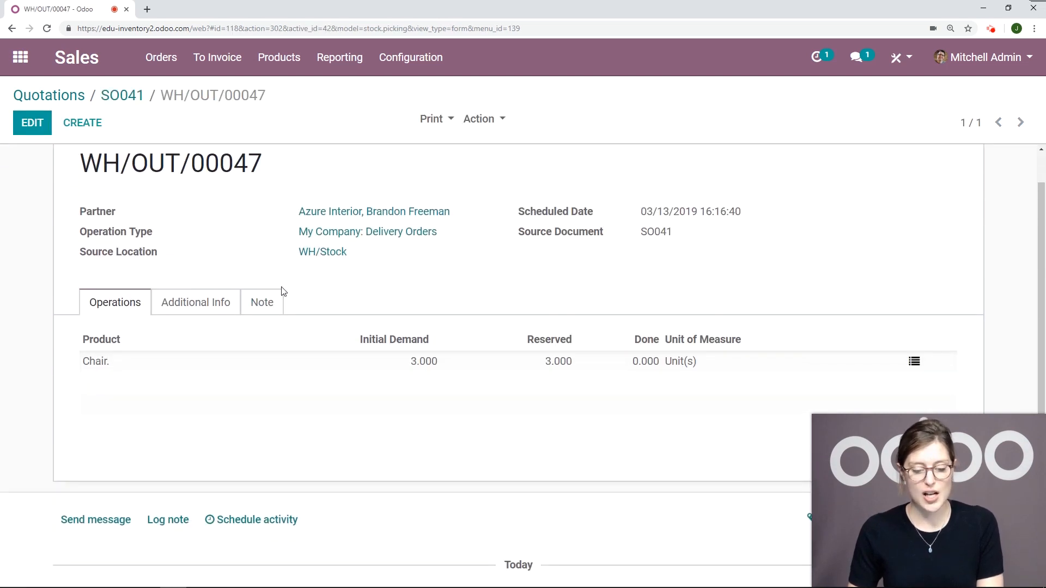
scroll(917, 232, "down", 1)
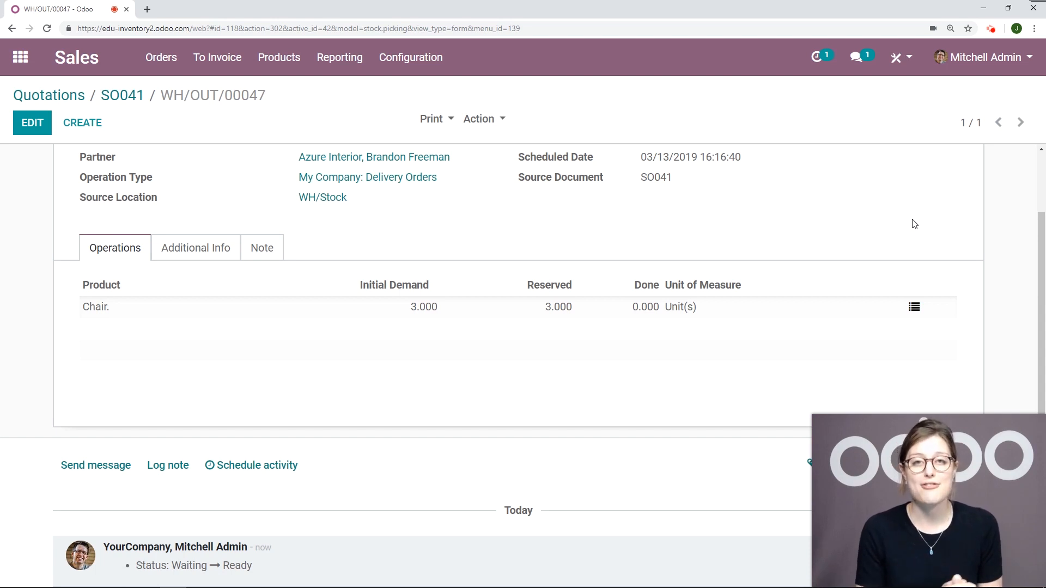
left_click(914, 307)
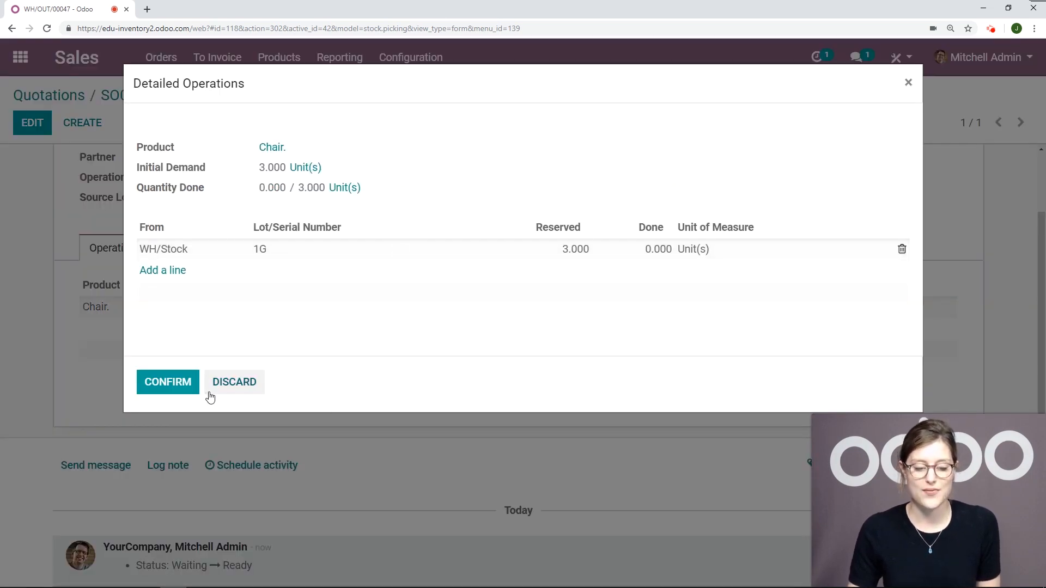
left_click(174, 385)
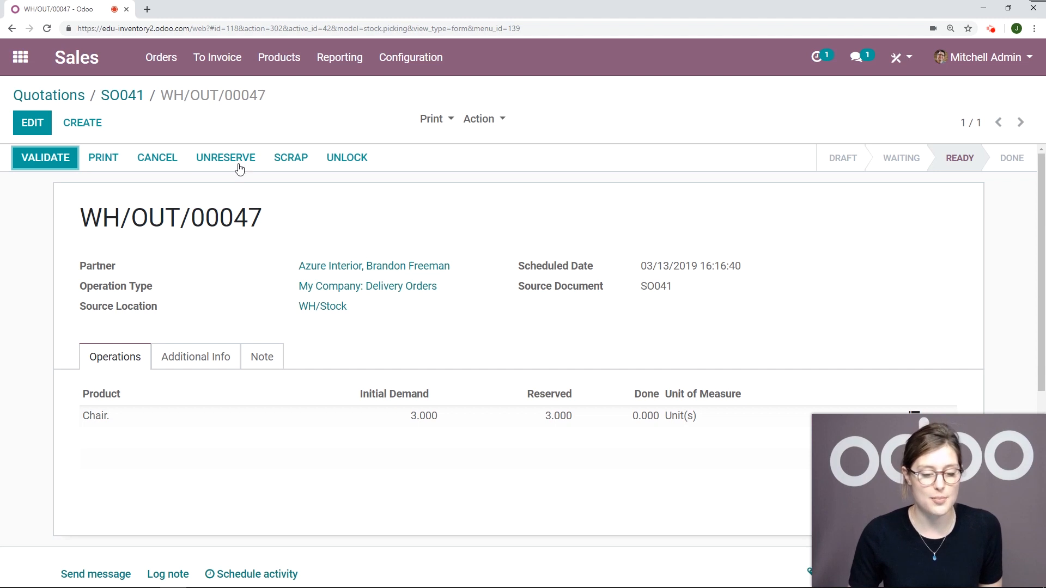
left_click(165, 169)
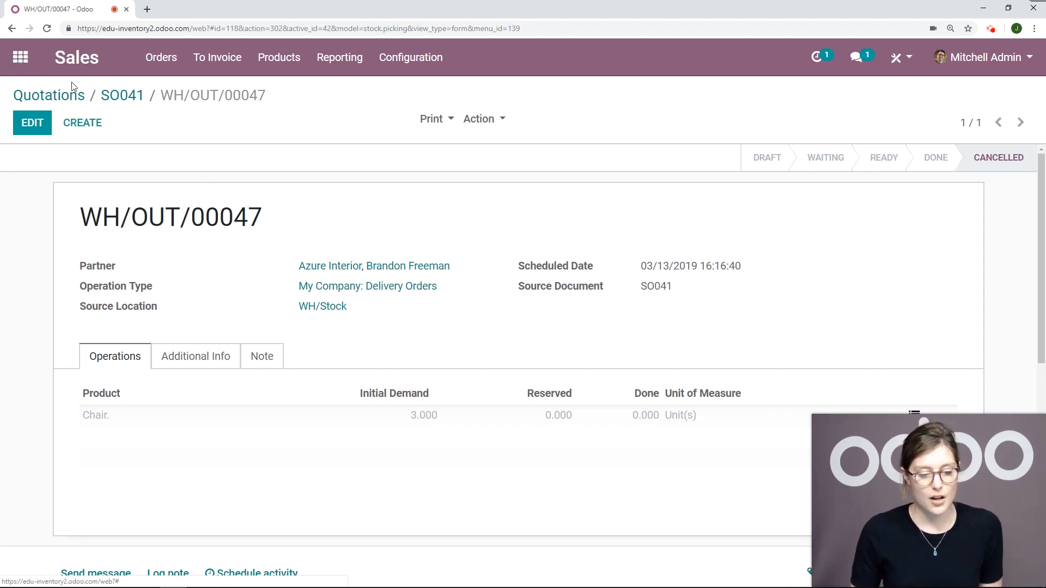
- Set the removal strategy of the WH/Stock location to Last In First Out (LIFO) in Inventory and save it
left_click(20, 57)
left_click(579, 187)
left_click(479, 57)
left_click(479, 149)
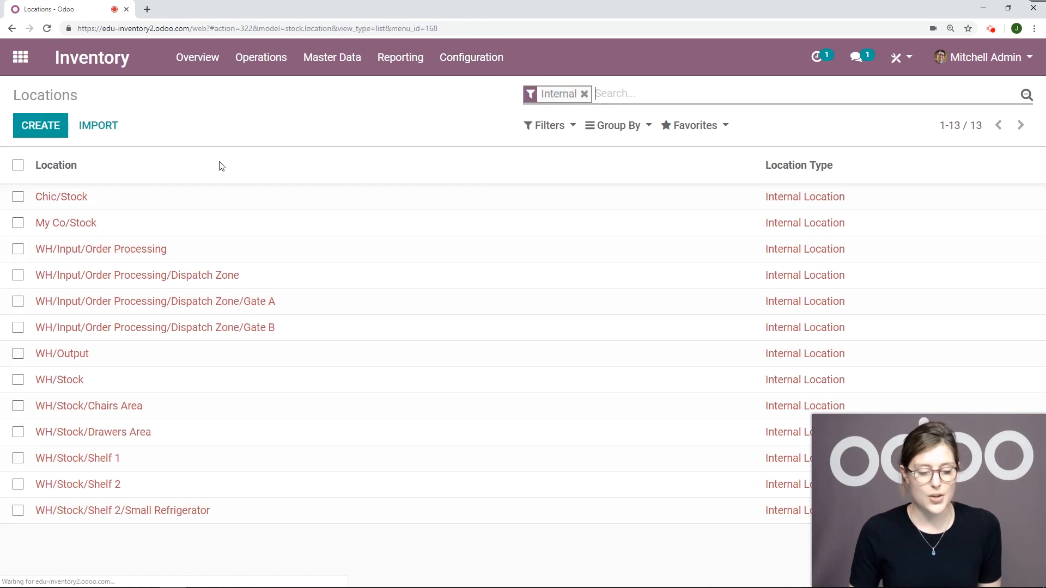
left_click(106, 384)
left_click(32, 123)
left_click(263, 456)
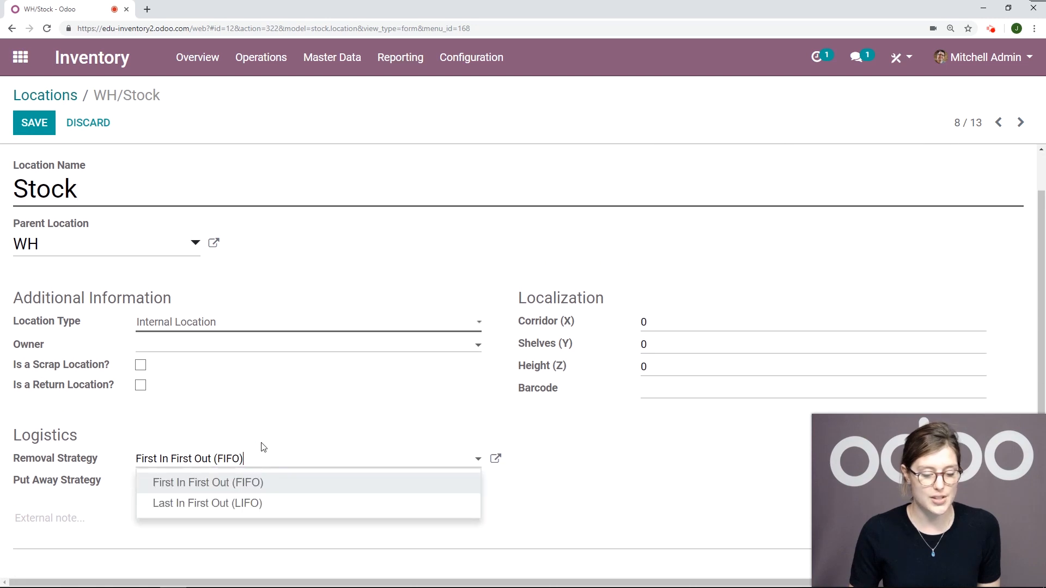
left_click(207, 503)
left_click(32, 121)
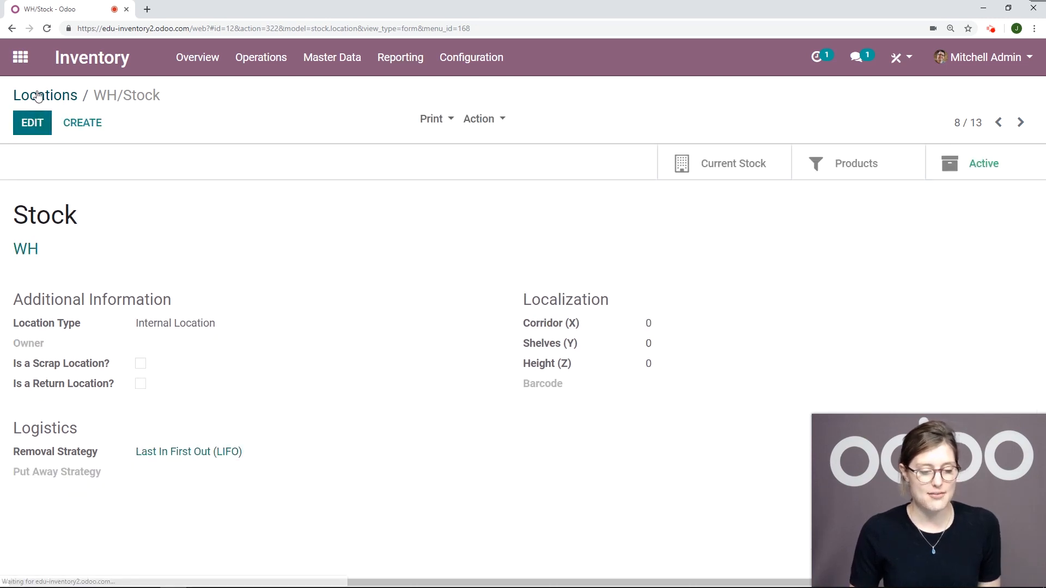
- Switch to the Sales app and create another quotation for the same Azure Interior contact
left_click(20, 57)
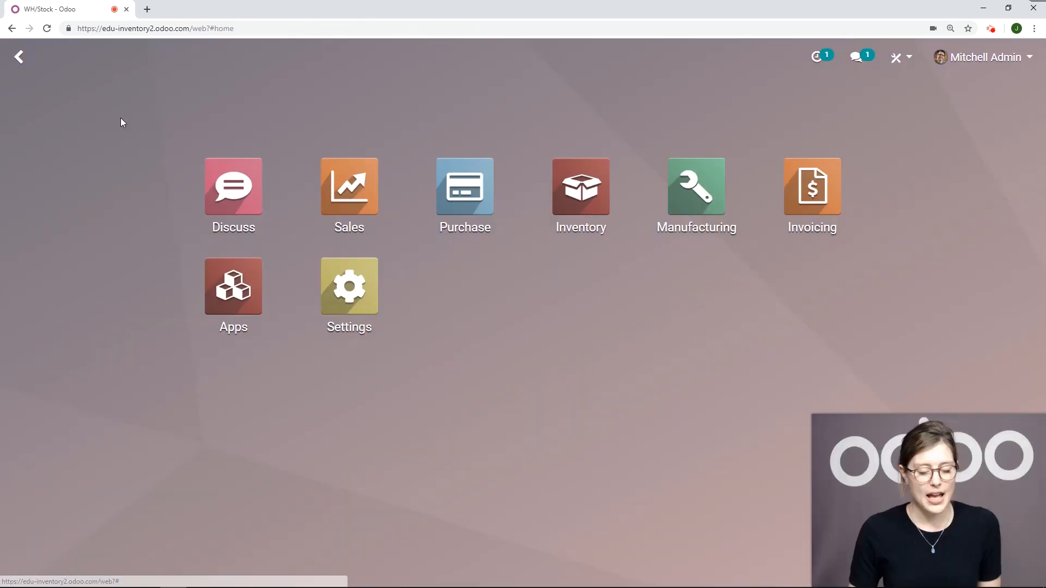
left_click(360, 185)
left_click(36, 123)
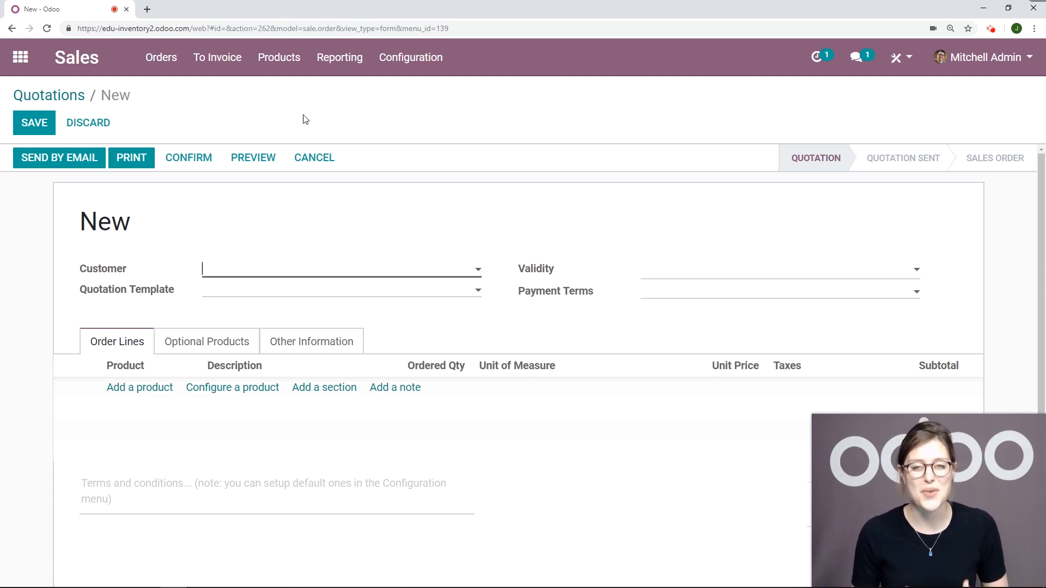
left_click(342, 279)
left_click(272, 314)
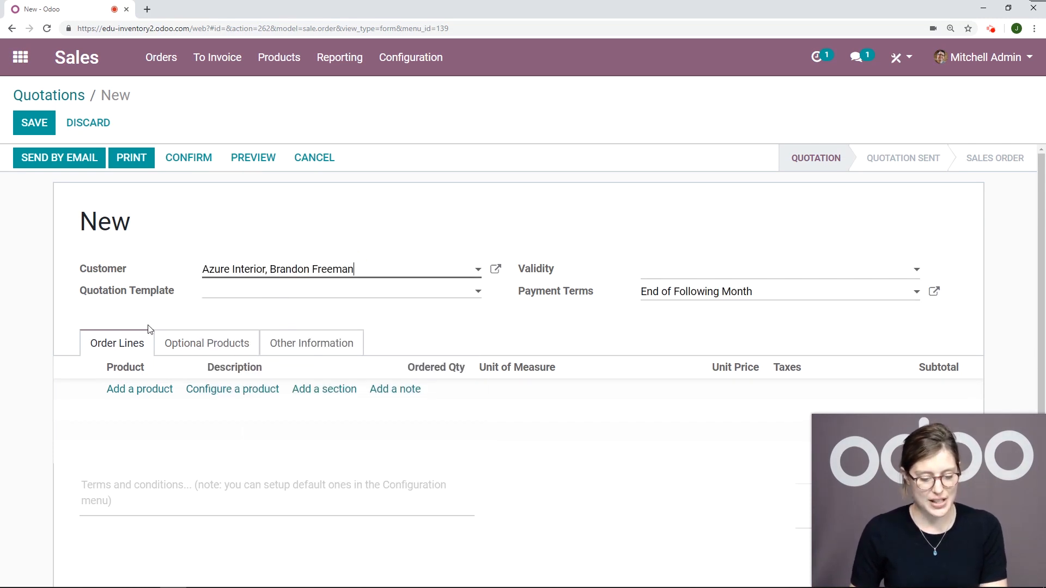
- Add a line for 1 unit of the product "Chair." and confirm the sales order
left_click(146, 390)
type("chair.")
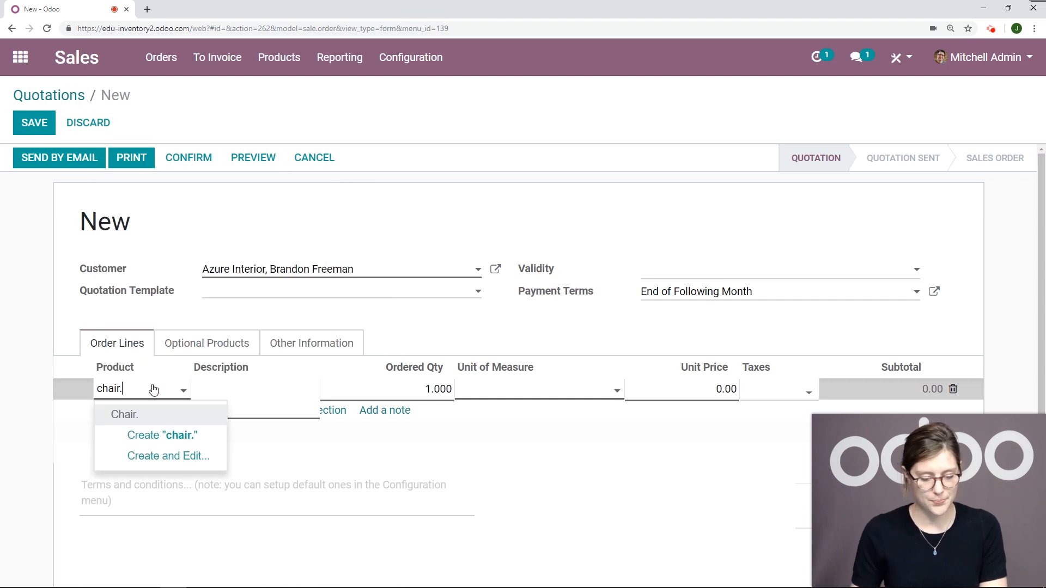
left_click(142, 414)
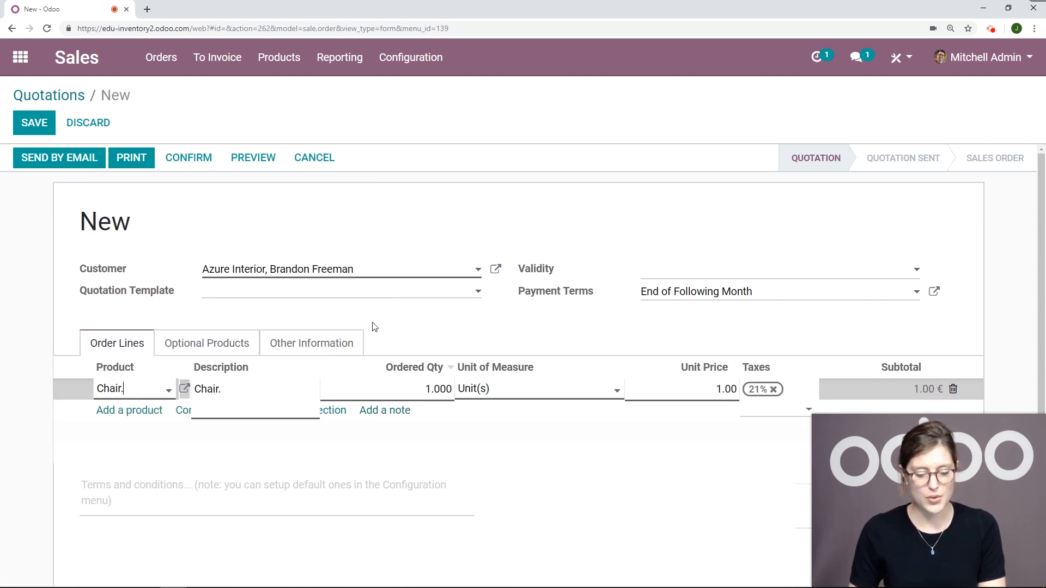
left_click(191, 156)
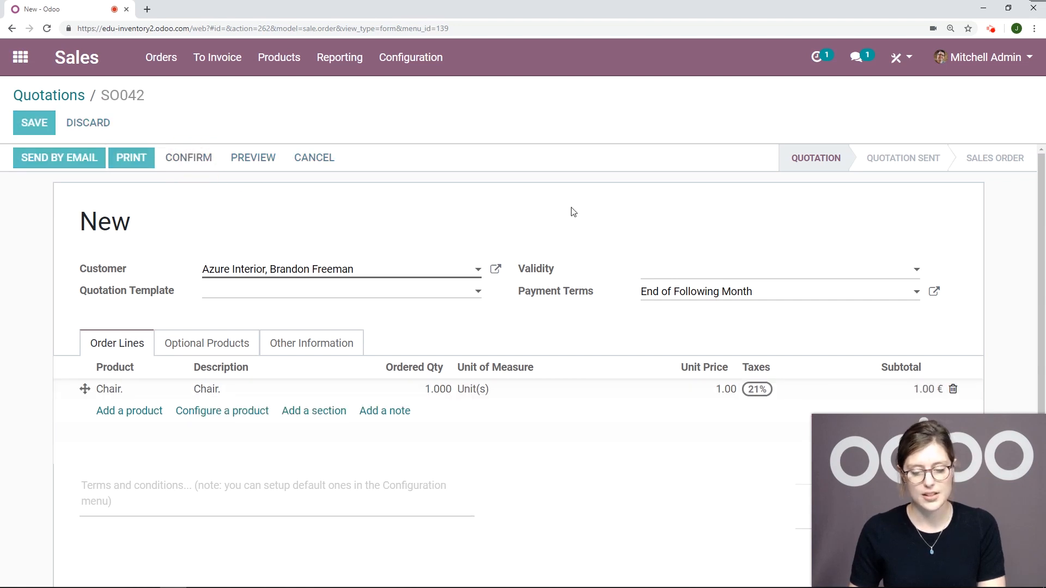
- Open the new order's delivery and check which lot is reserved in the chair's detailed operations
left_click(923, 205)
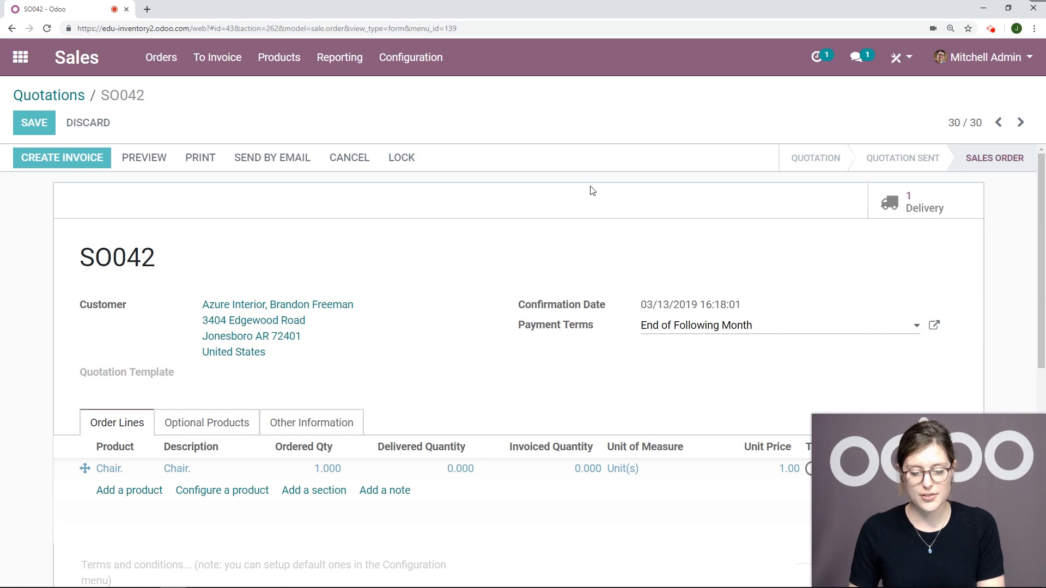
scroll(599, 218, "down", 1)
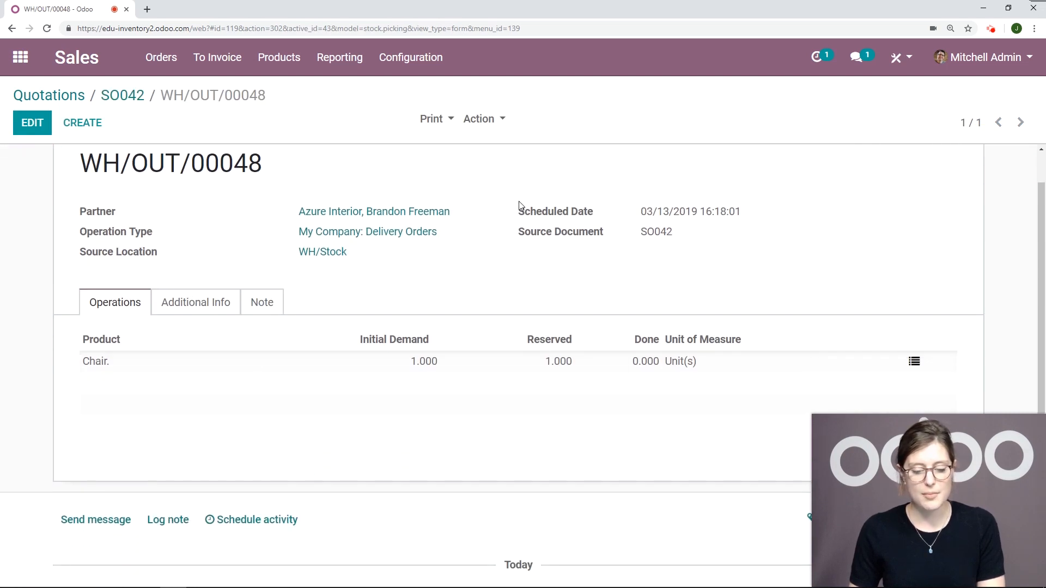
left_click(914, 361)
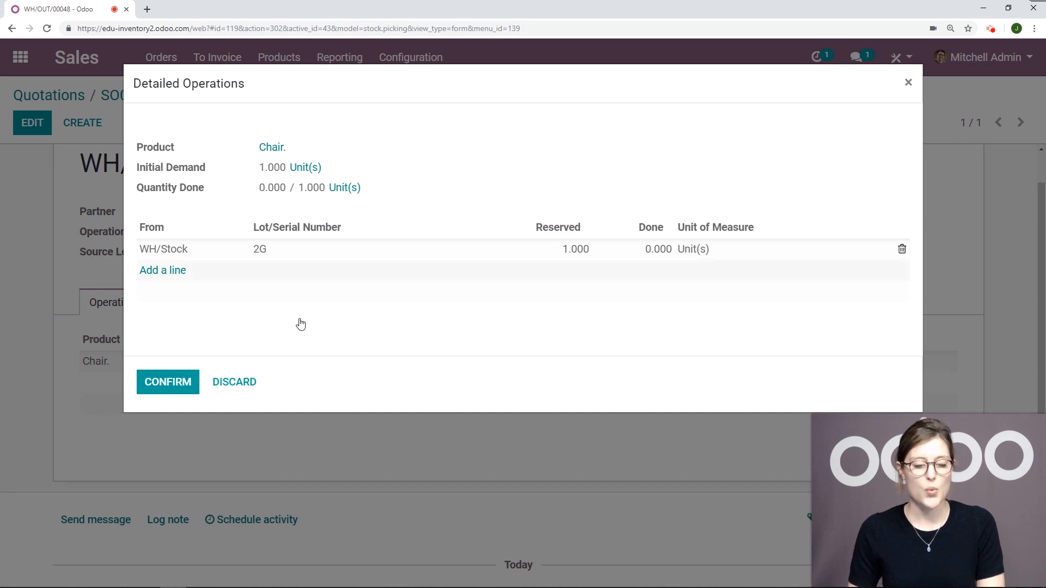